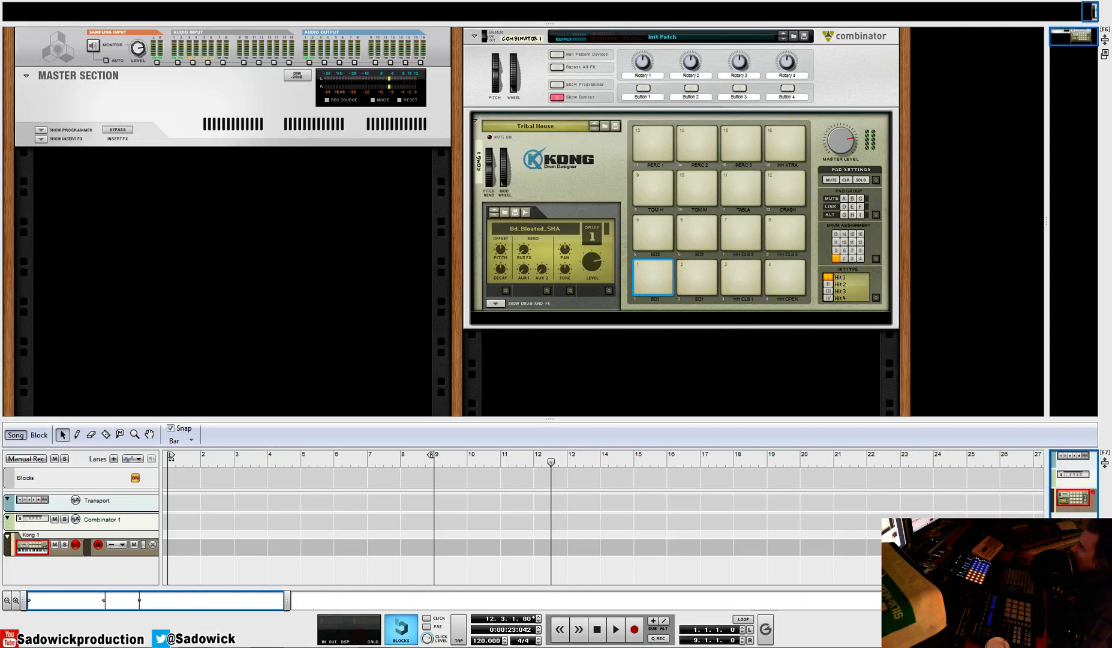
# Step: Add a Matrix Pattern Sequencer below the Kong drum machine inside the Combinator
pyautogui.click(534, 323)
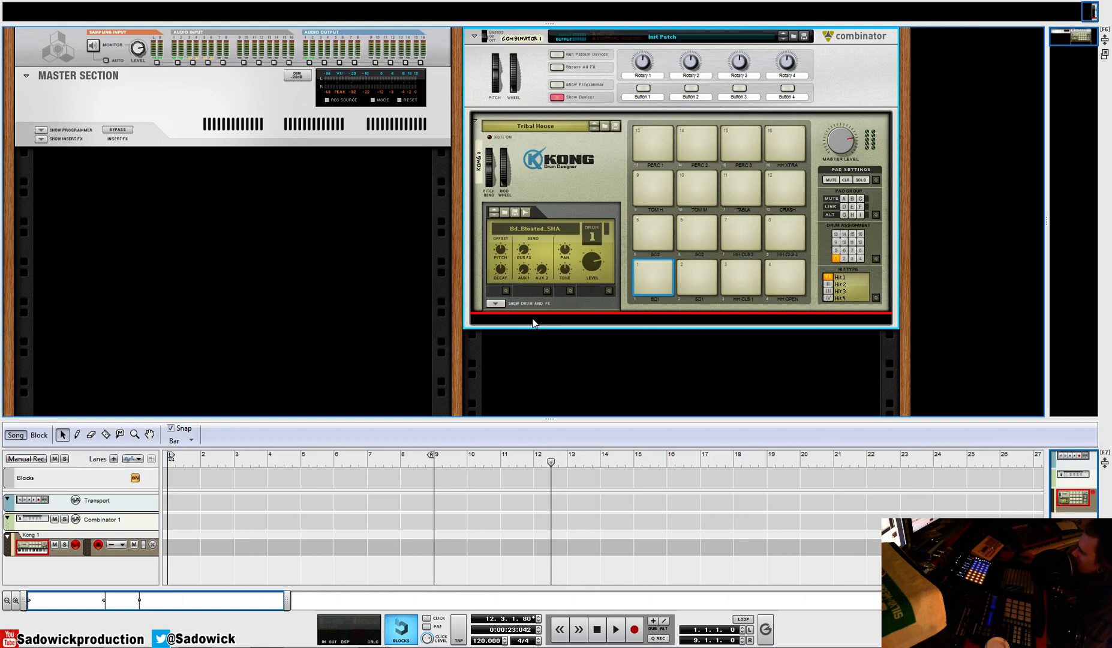
pyautogui.rightClick(532, 322)
pyautogui.moveTo(579, 427)
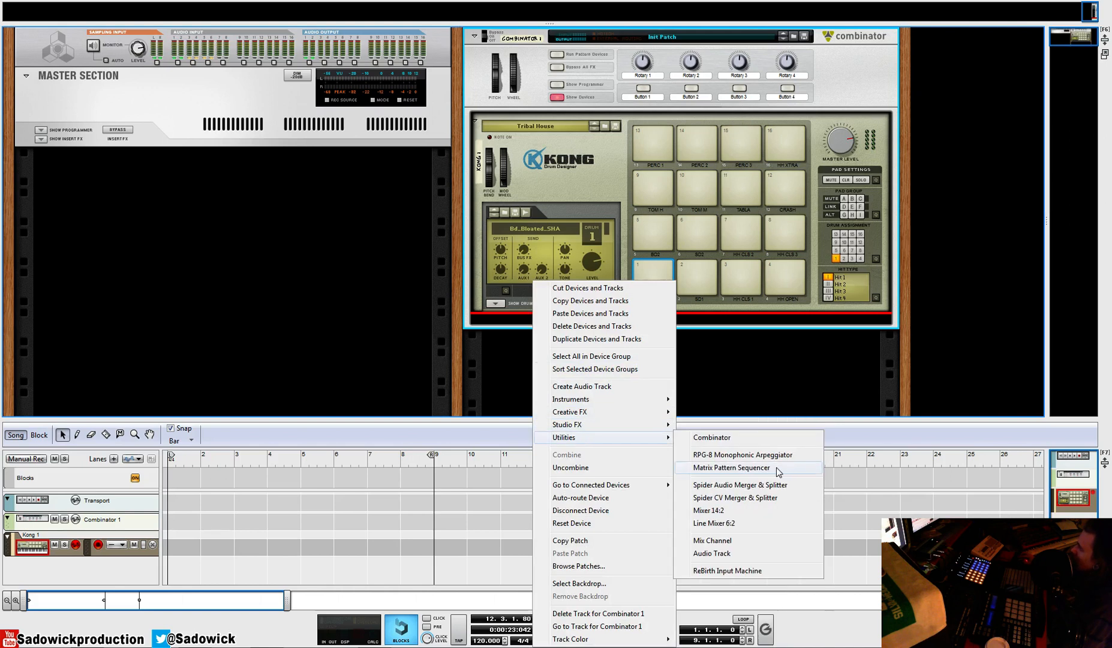
pyautogui.click(778, 469)
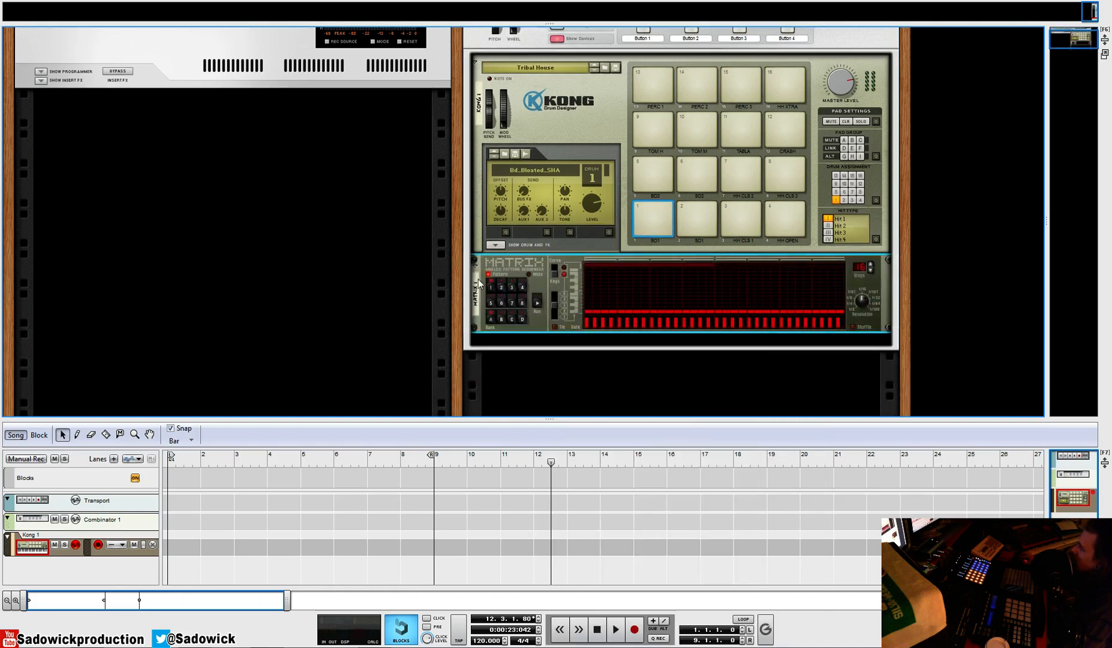
# Step: Enlarge the rack area, shorten the Matrix pattern to 4 steps and clear all of its gates
pyautogui.moveTo(499, 418); pyautogui.dragTo(519, 461)
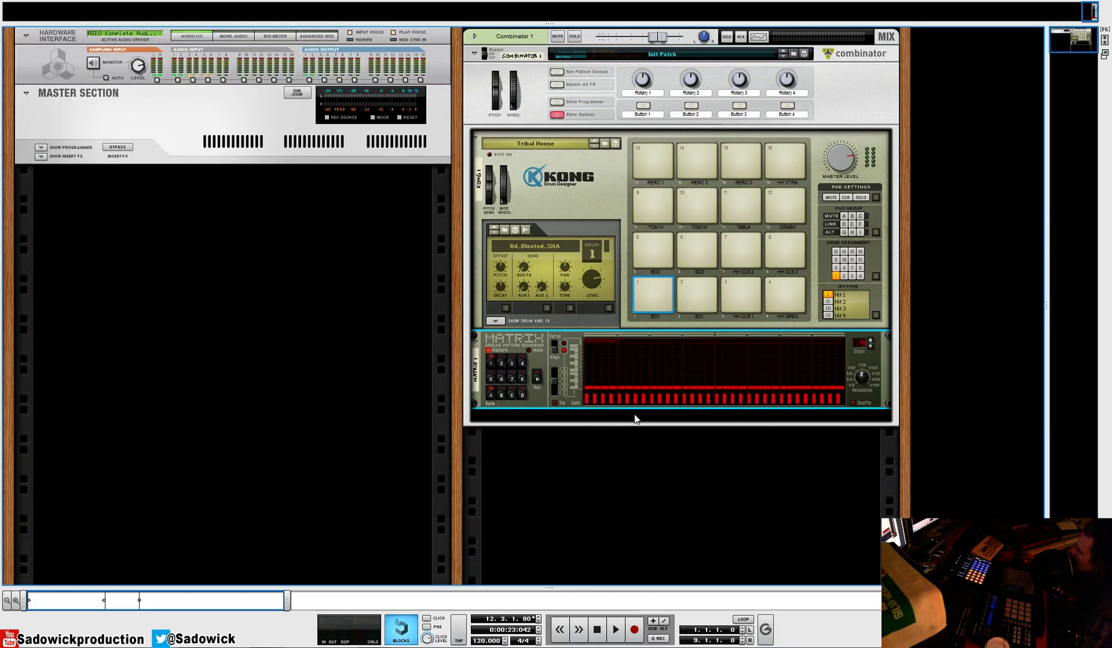
pyautogui.moveTo(586, 406)
pyautogui.mouseDown()
pyautogui.moveTo(640, 419)
pyautogui.moveTo(860, 425)
pyautogui.mouseUp()
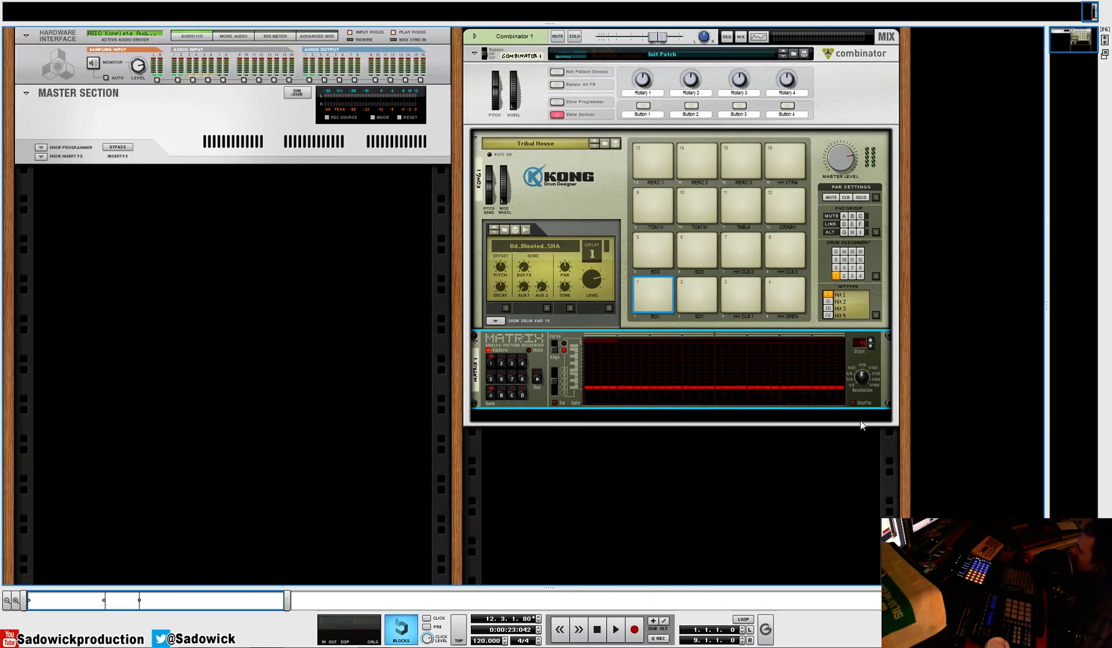
# Step: Duplicate the cleared Matrix three times so that four Matrix sequencers sit below Kong in the Combinator
pyautogui.rightClick(494, 339)
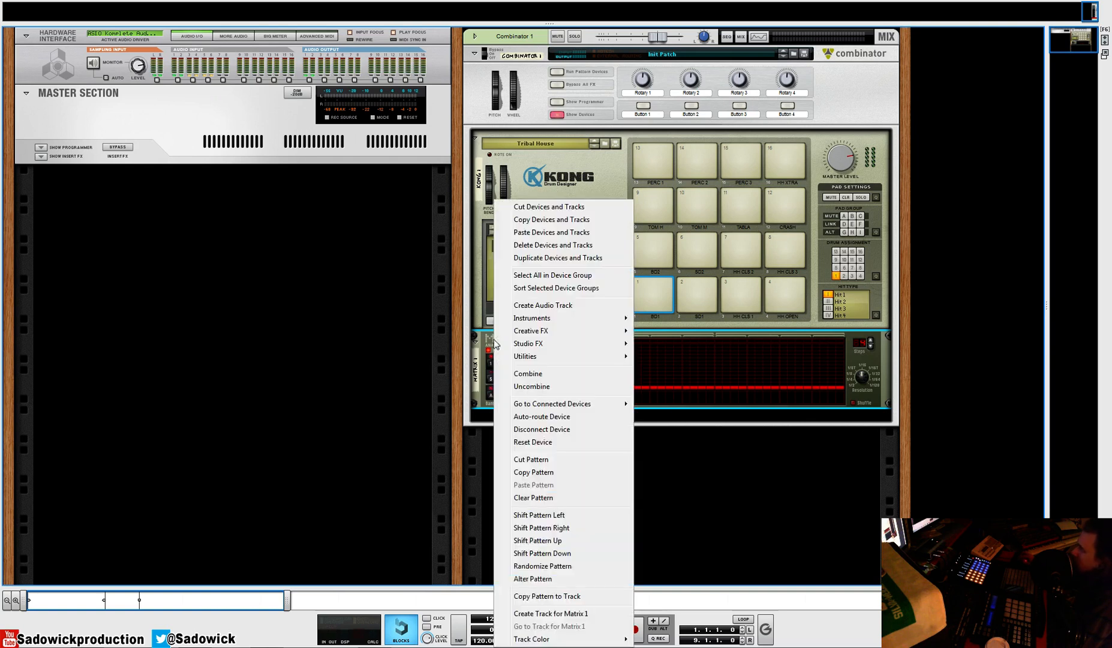
pyautogui.click(547, 258)
pyautogui.scroll(-1, 539, 389)
pyautogui.rightClick(478, 411)
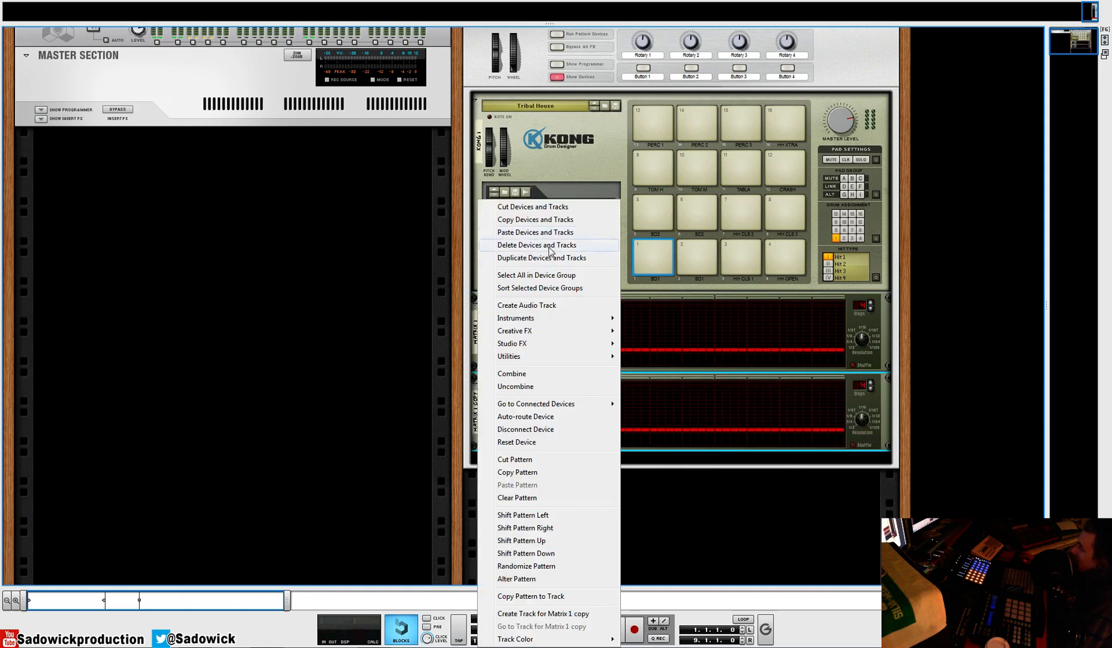
pyautogui.click(548, 258)
pyautogui.scroll(-1, 540, 389)
pyautogui.rightClick(482, 421)
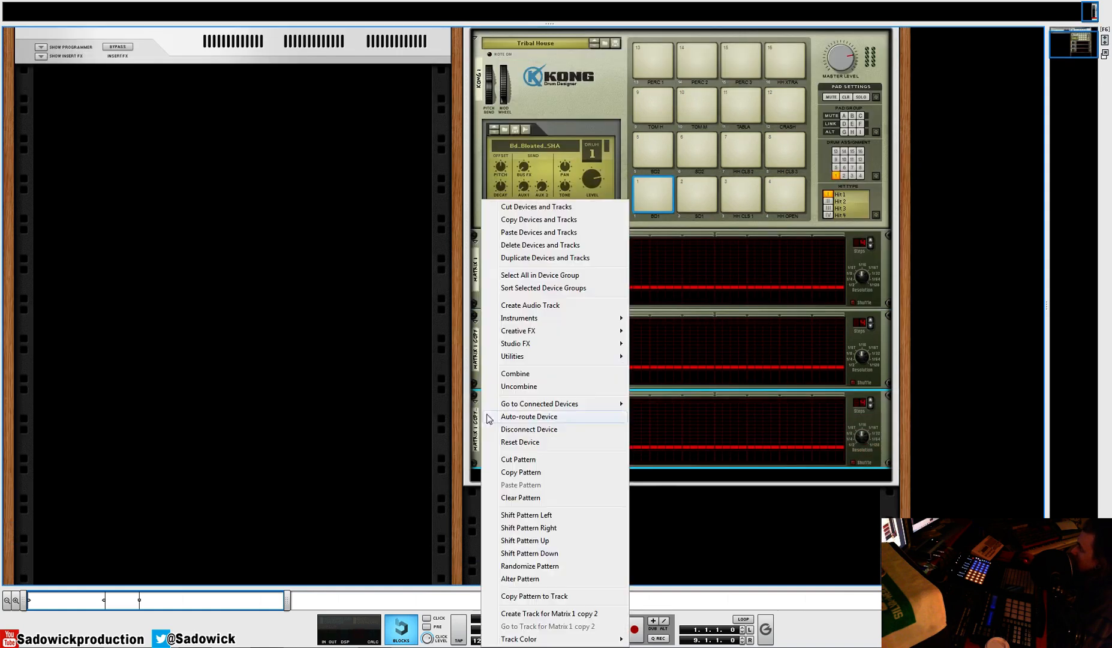
pyautogui.click(548, 258)
pyautogui.scroll(-1, 562, 314)
pyautogui.scroll(1, 562, 313)
pyautogui.scroll(-1, 562, 313)
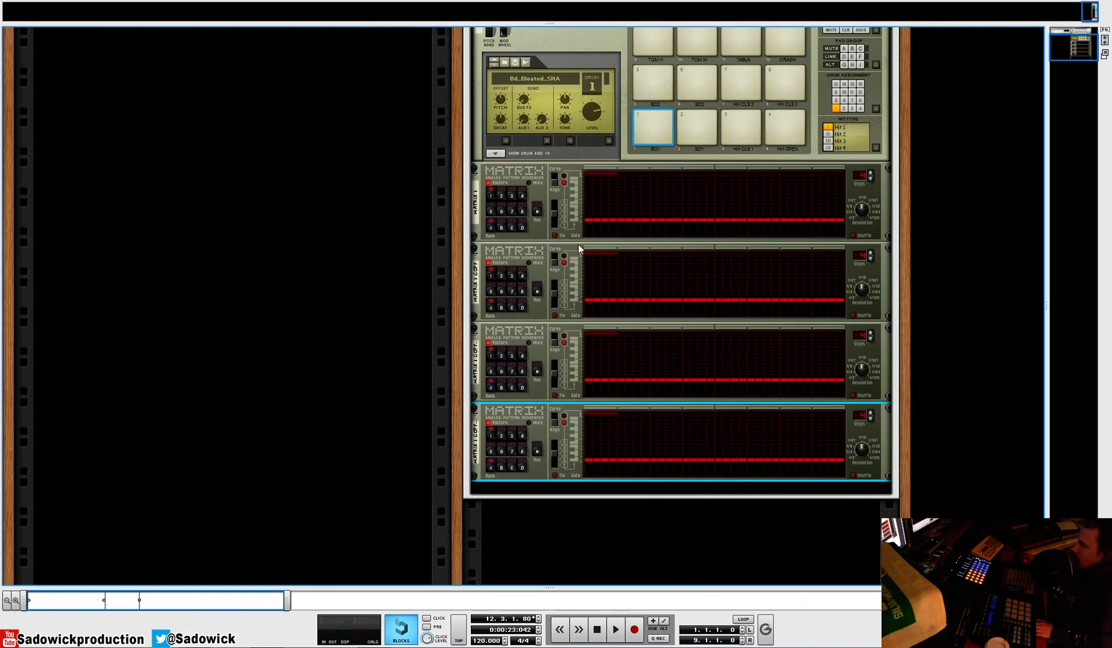
# Step: Replace the first Matrix's automatic Note CV and Gate CV cables with one cable from Gate CV to Kong's drum 1 Gate In
pyautogui.press('Tab')
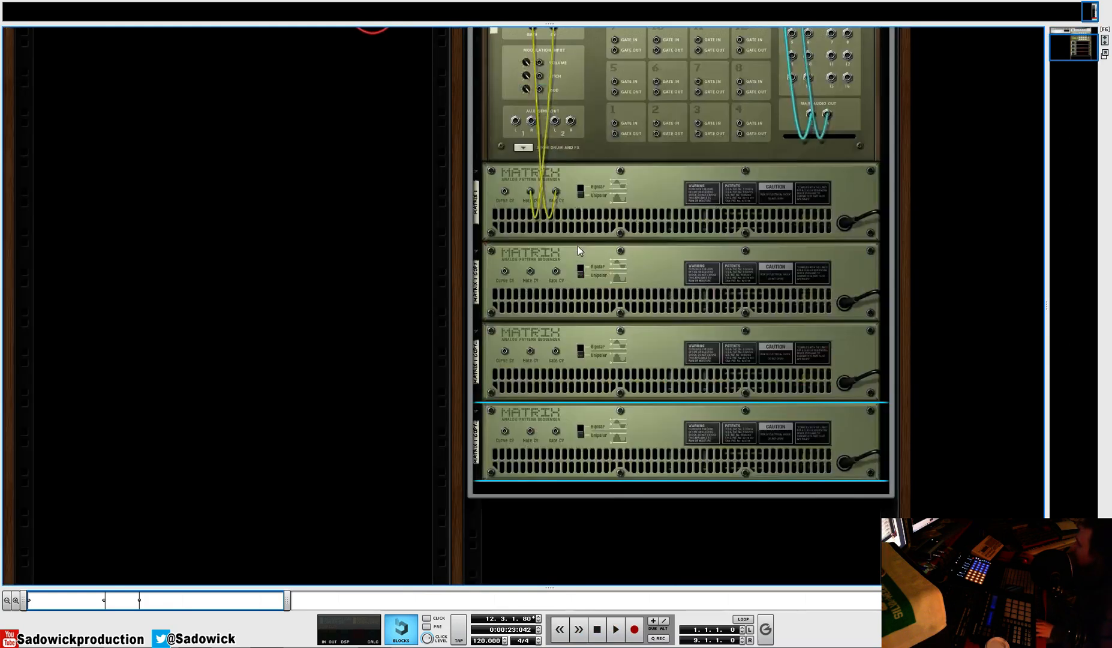
pyautogui.scroll(2, 558, 236)
pyautogui.moveTo(530, 290); pyautogui.dragTo(565, 288)
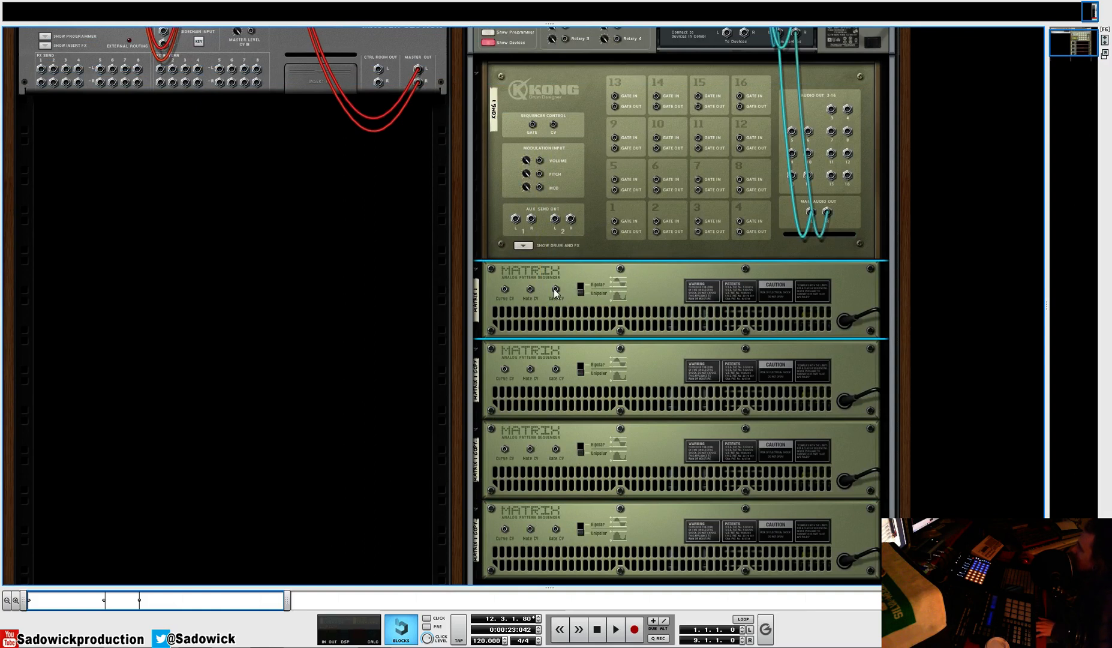
pyautogui.press('Tab')
pyautogui.press('Tab')
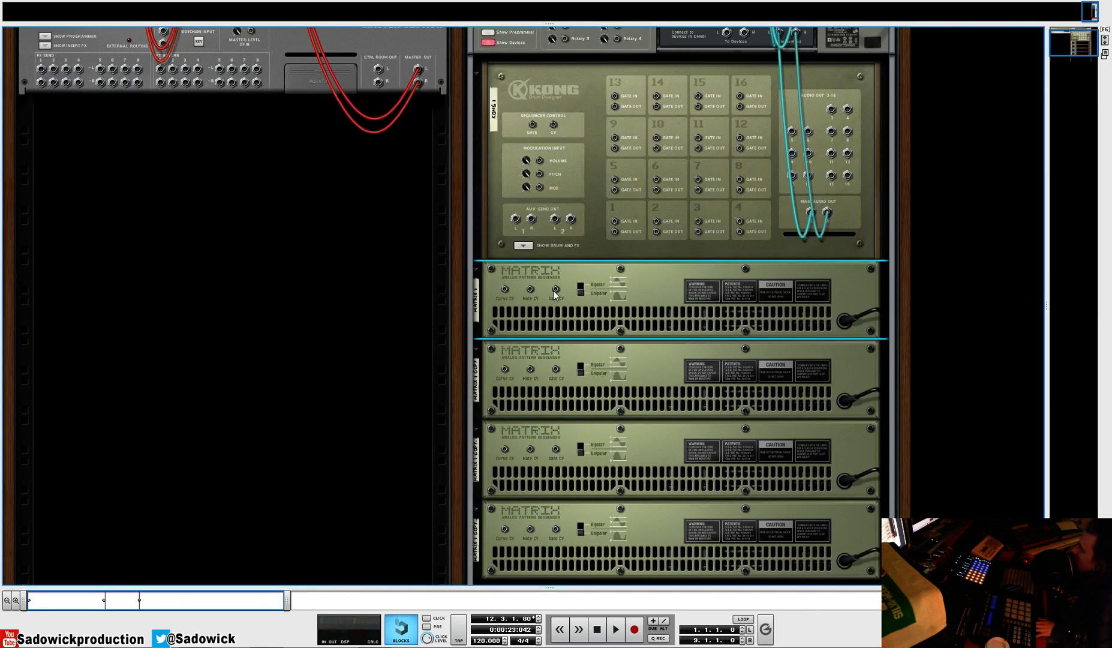
pyautogui.moveTo(555, 289); pyautogui.dragTo(614, 221)
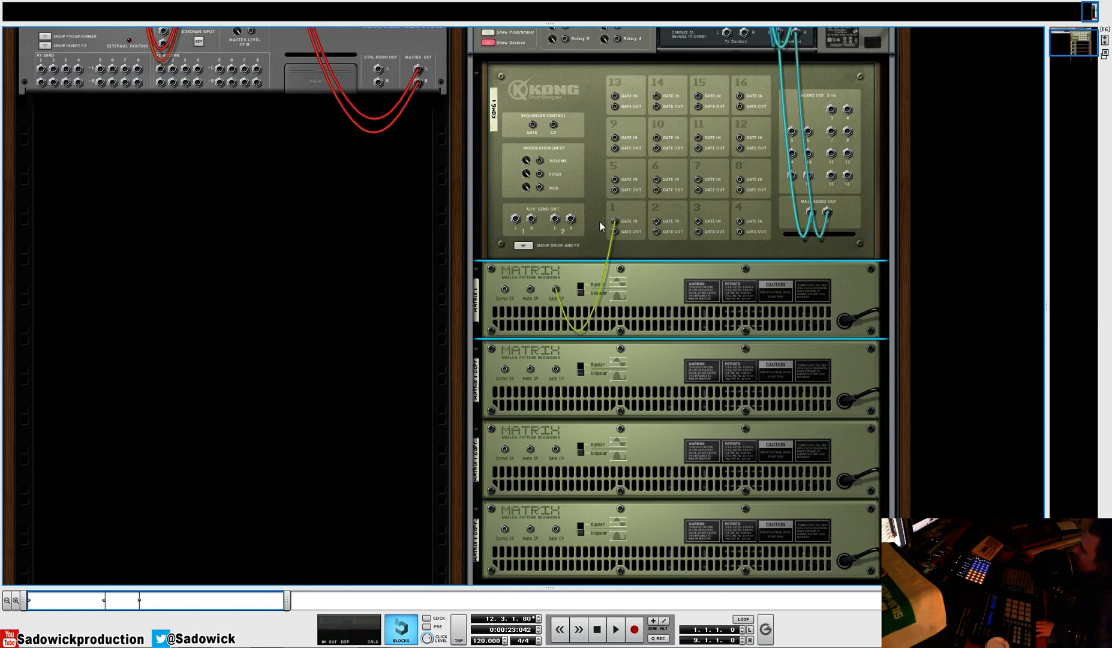
# Step: Enter a gate on step 1 of the first Matrix and play the pattern to hear drum 1
pyautogui.press('Tab')
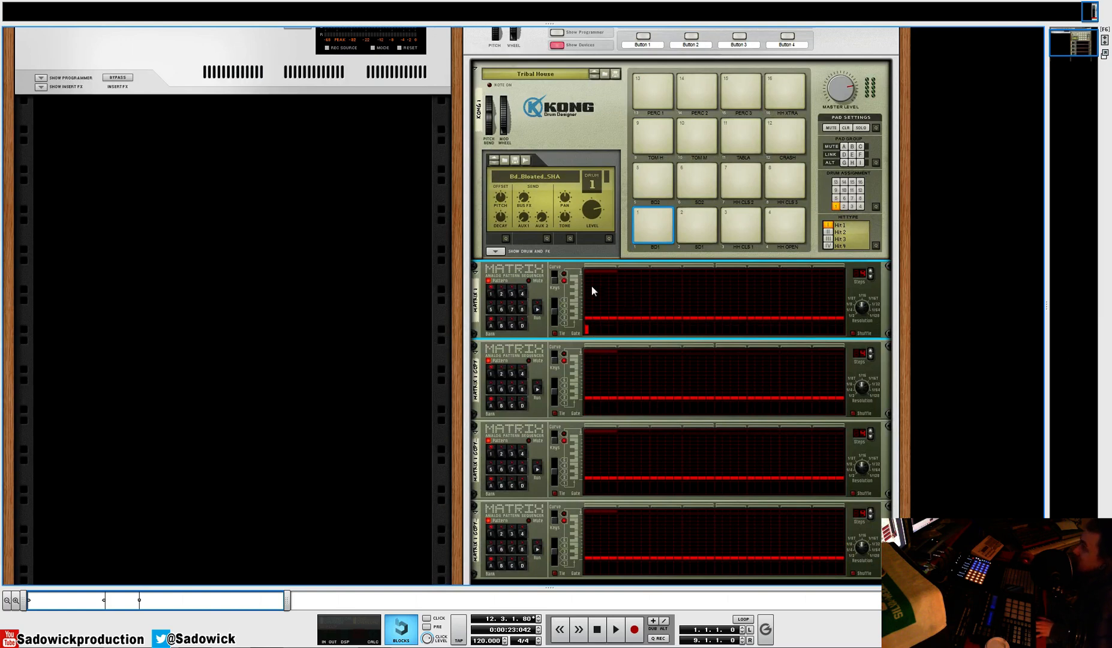
pyautogui.press('space')
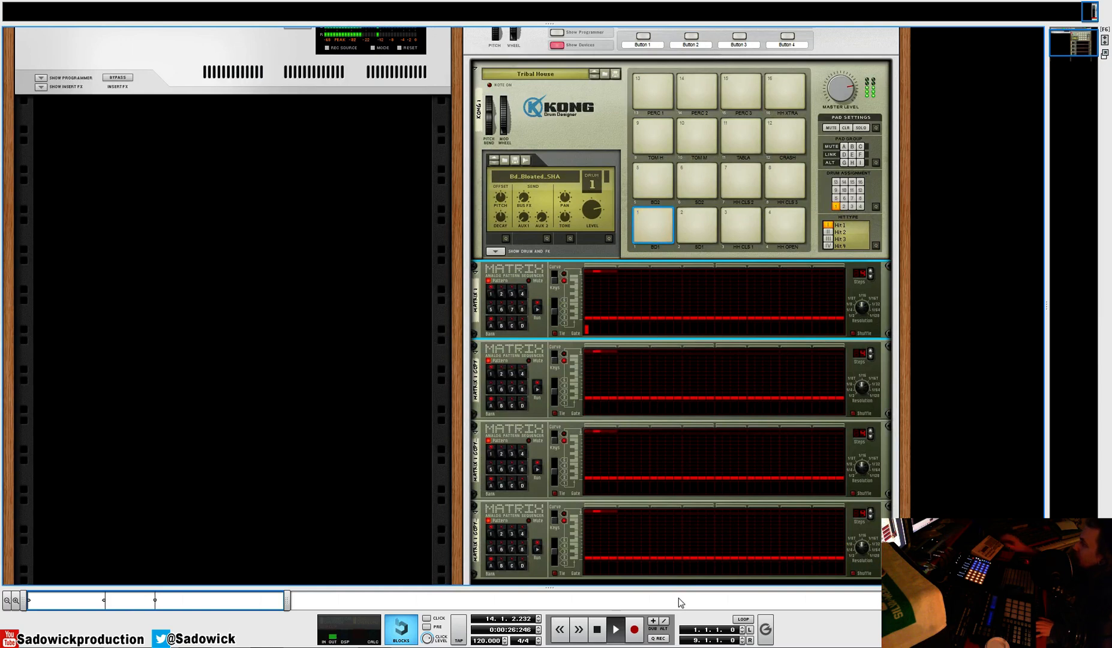
pyautogui.press('space')
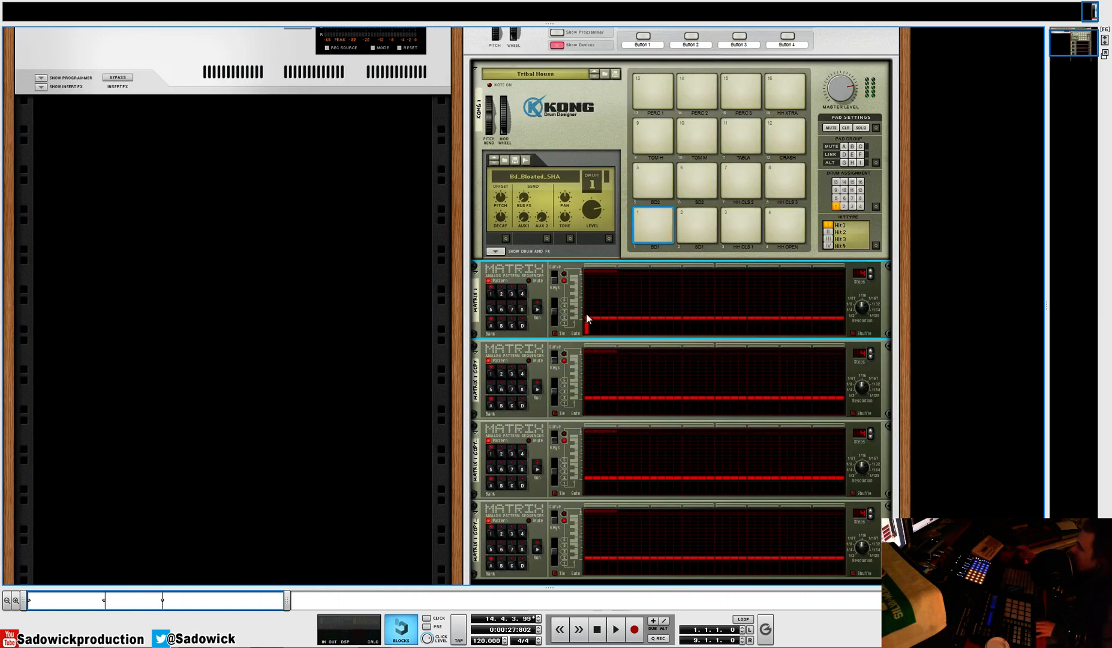
pyautogui.press('space')
pyautogui.press('space')
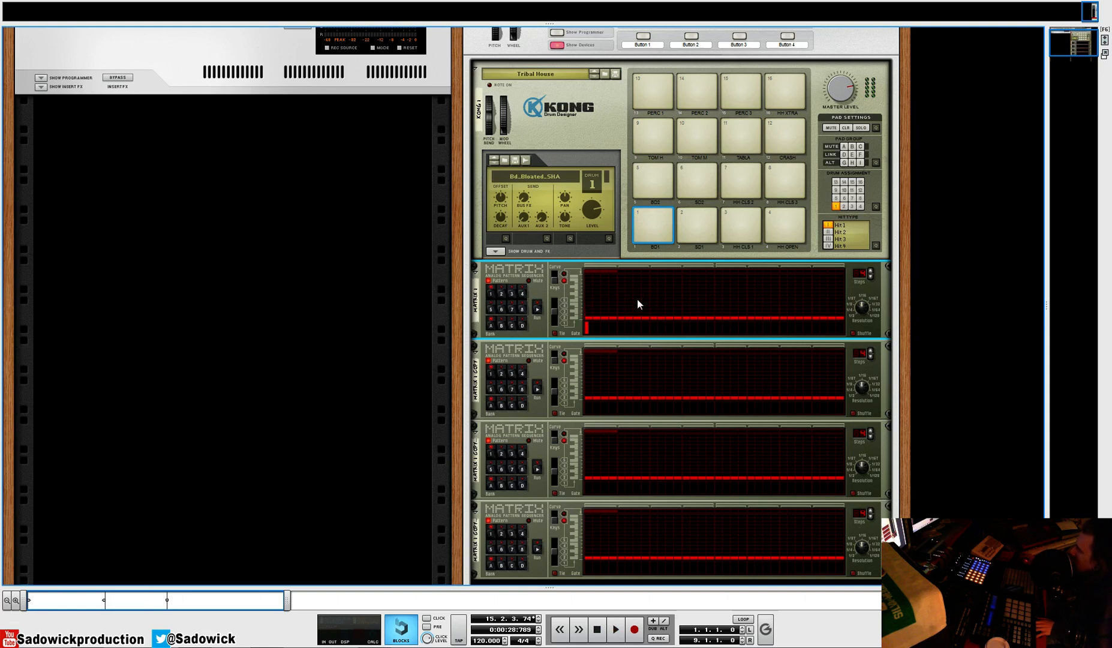
# Step: Check the first Matrix's rear routing and enter gates on steps 3 and 4 of the second Matrix
pyautogui.press('Tab')
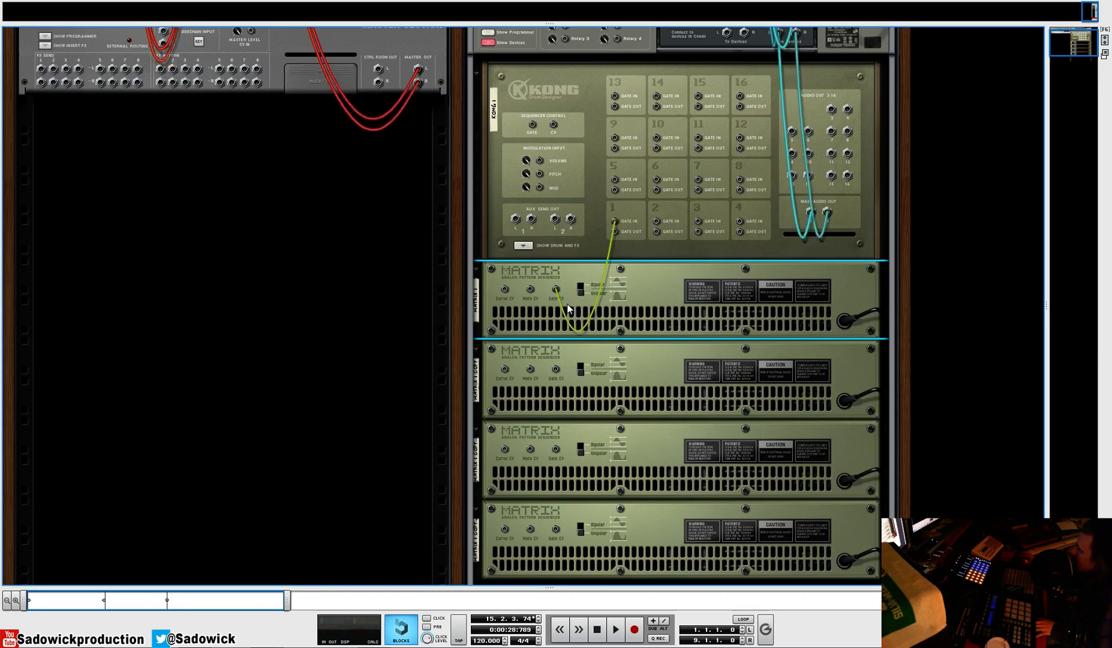
pyautogui.press('Tab')
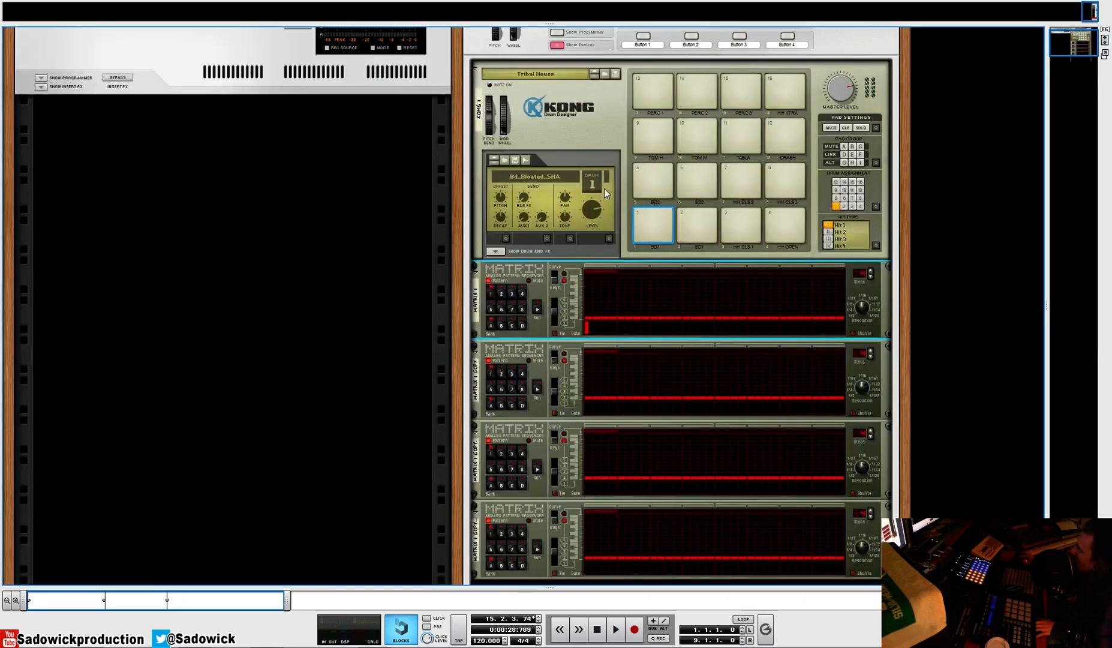
pyautogui.press('Tab')
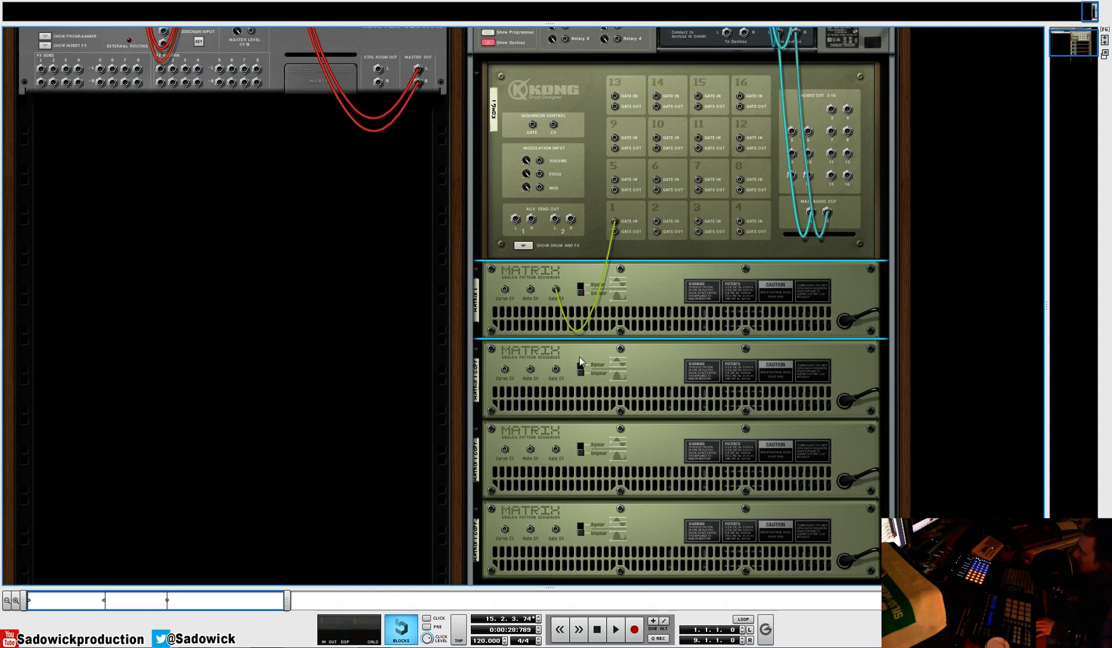
pyautogui.press('Tab')
pyautogui.click(604, 411)
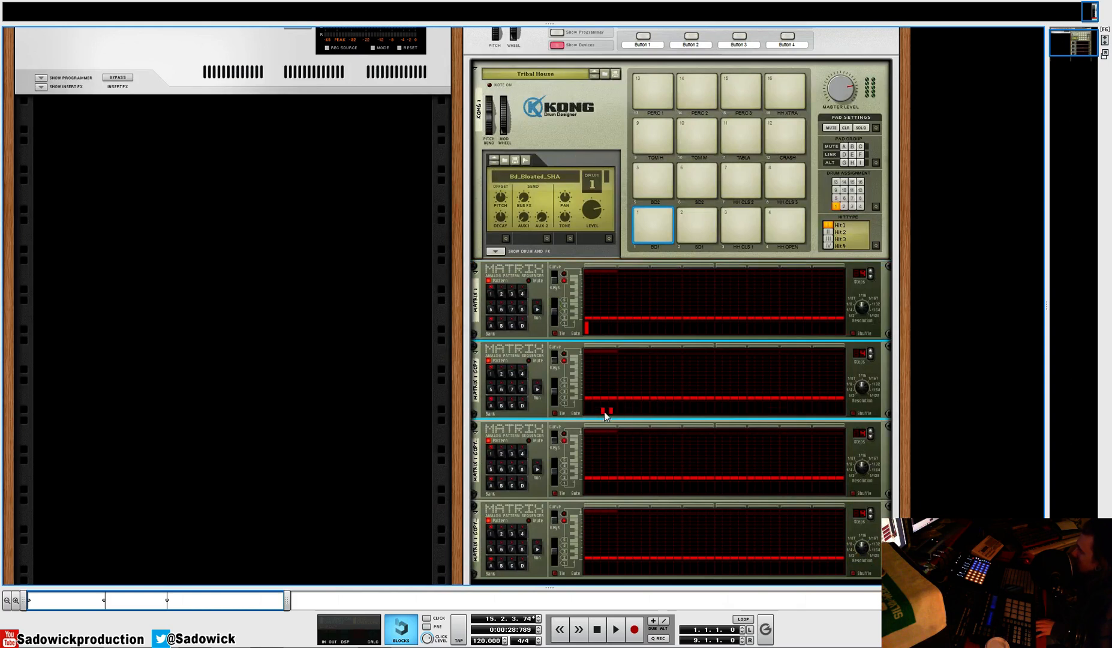
# Step: Connect the second Matrix's Gate CV to Kong's drum 3 Gate In and play the pattern to hear it
pyautogui.press('Tab')
pyautogui.moveTo(556, 369); pyautogui.dragTo(698, 222)
pyautogui.press('space')
pyautogui.press('space')
pyautogui.press('space')
pyautogui.press('Tab')
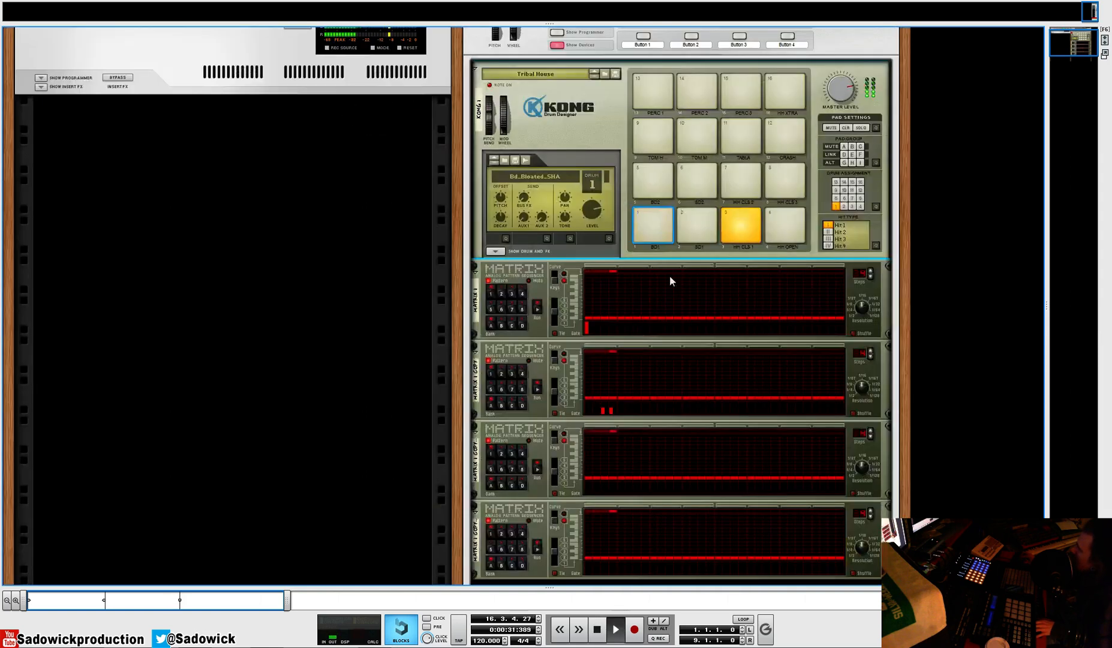
pyautogui.press('space')
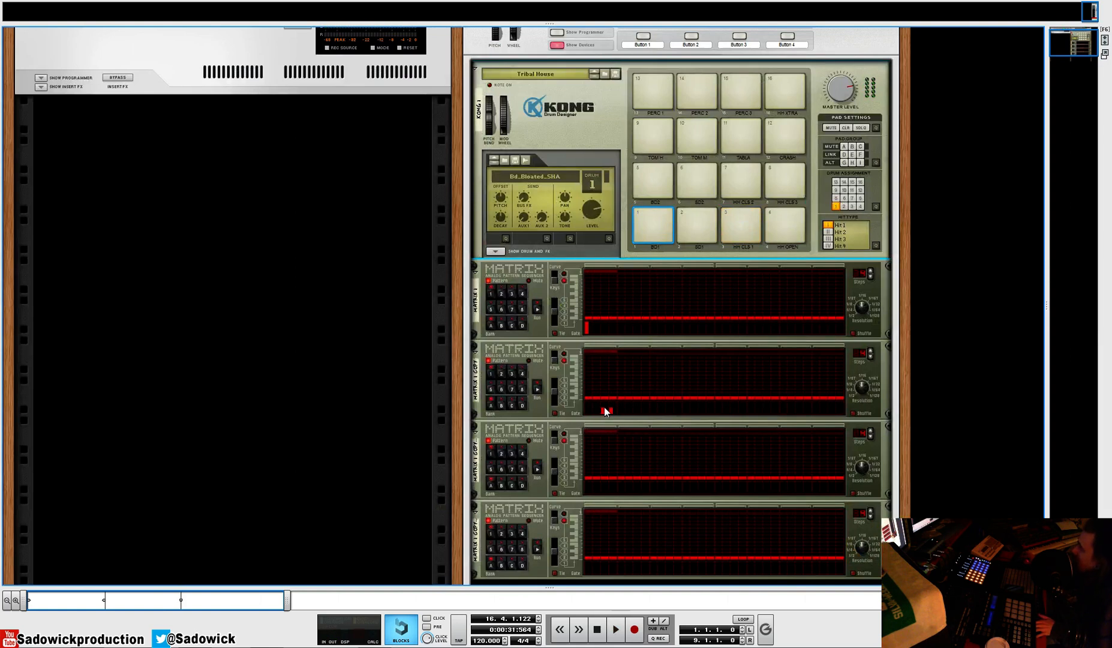
# Step: Raise the second Matrix's gates on steps 3 and 4, add a low gate on step 2, and audition the pattern
pyautogui.click(600, 408)
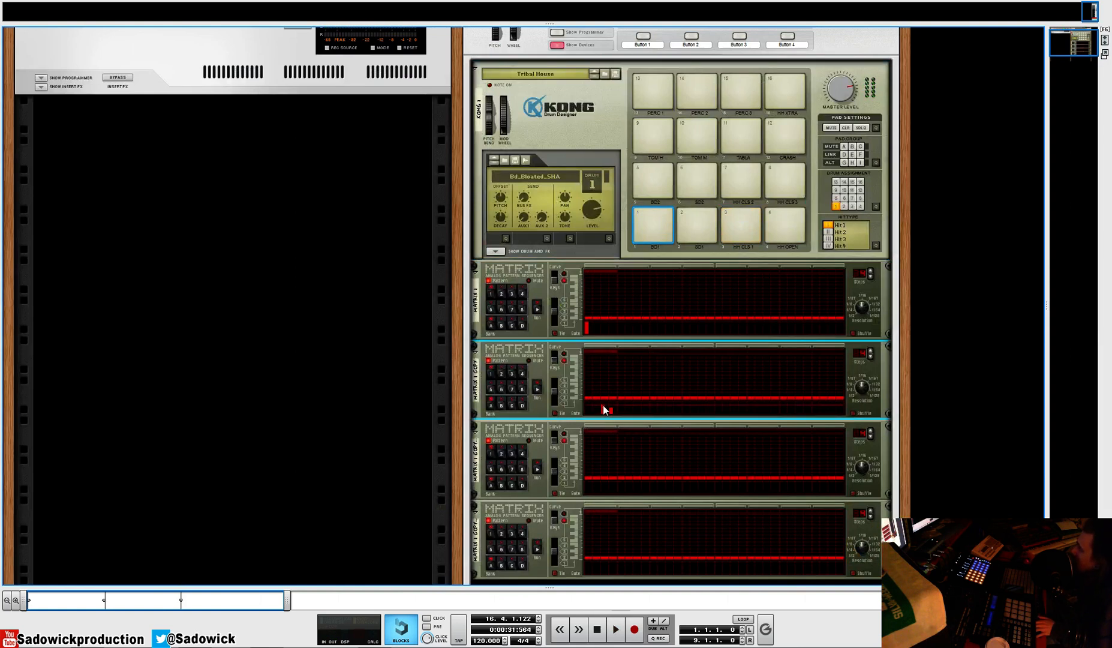
pyautogui.click(610, 408)
pyautogui.press('space')
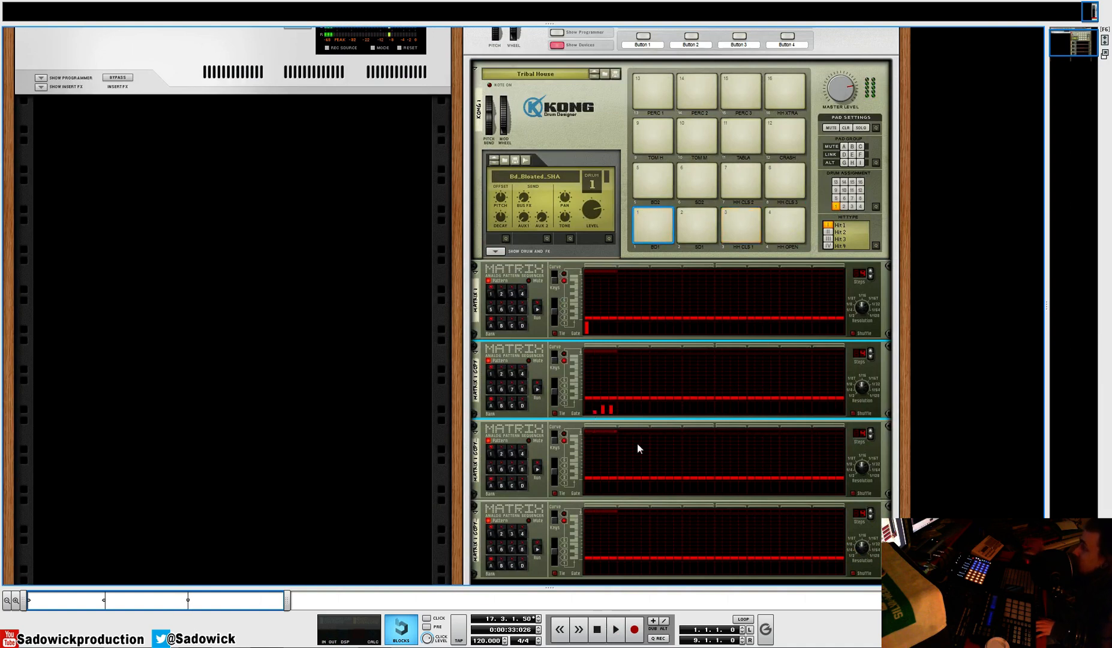
# Step: Enter a gate on step 1 of the third Matrix and connect its Gate CV to Kong's drum 4 Gate In
pyautogui.press('Tab')
pyautogui.press('Tab')
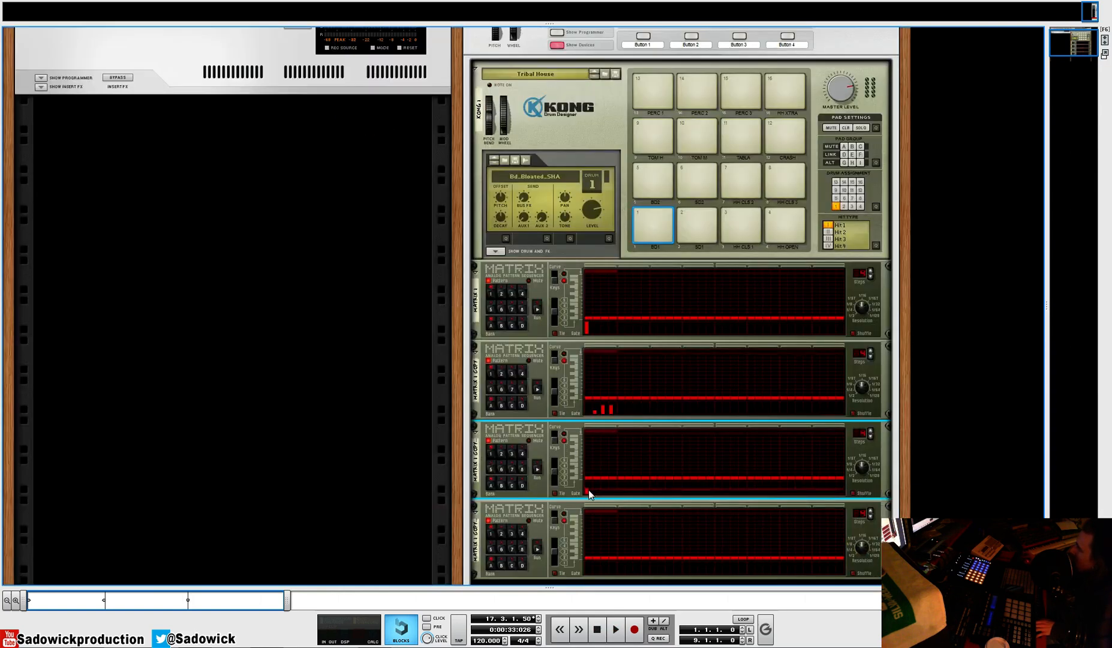
pyautogui.press('Tab')
pyautogui.moveTo(556, 450); pyautogui.dragTo(666, 185)
pyautogui.press('space')
pyautogui.press('space')
pyautogui.moveTo(556, 448); pyautogui.dragTo(739, 222)
pyautogui.press('space')
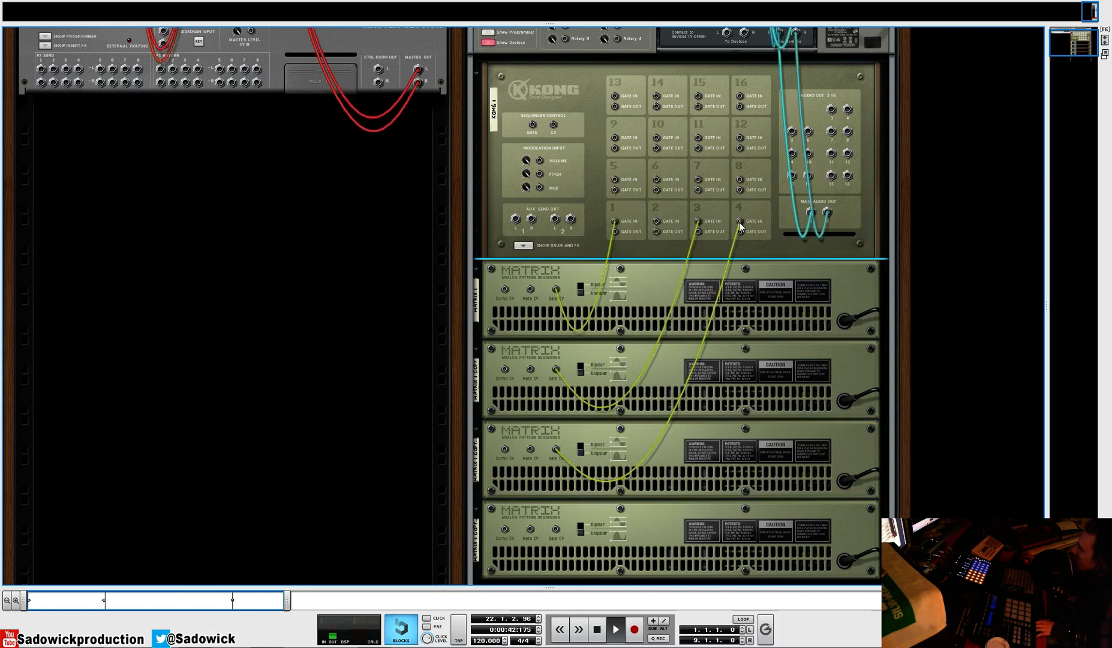
# Step: Keep only a low gate on step 1 of the third Matrix and play the combined pattern
pyautogui.press('Tab')
pyautogui.click(593, 489)
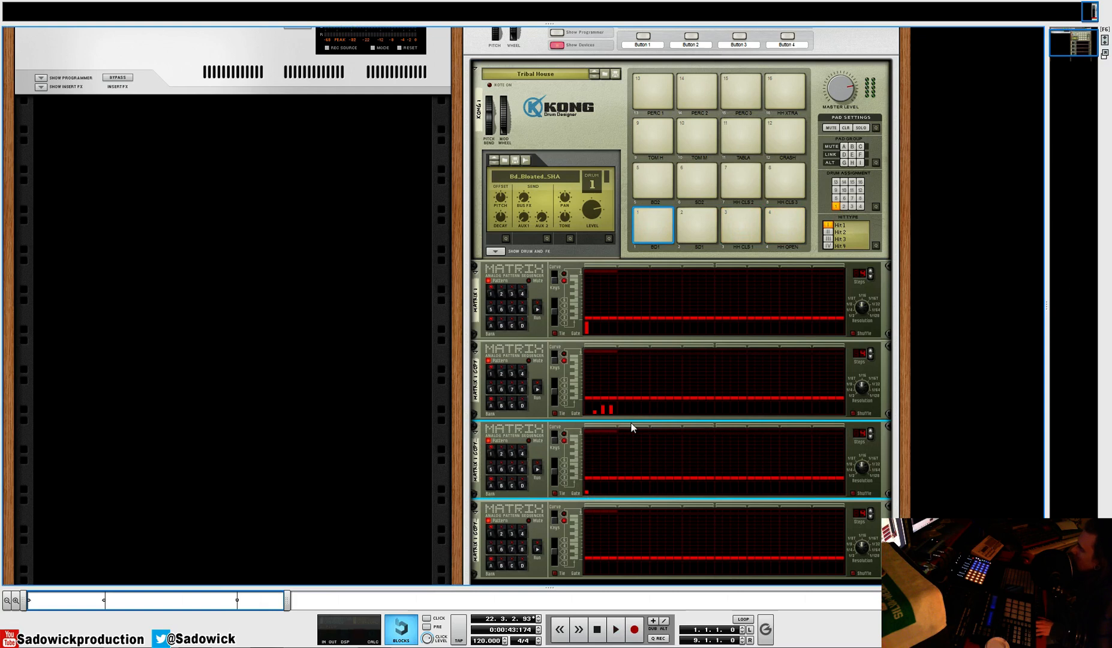
pyautogui.scroll(-2, 631, 422)
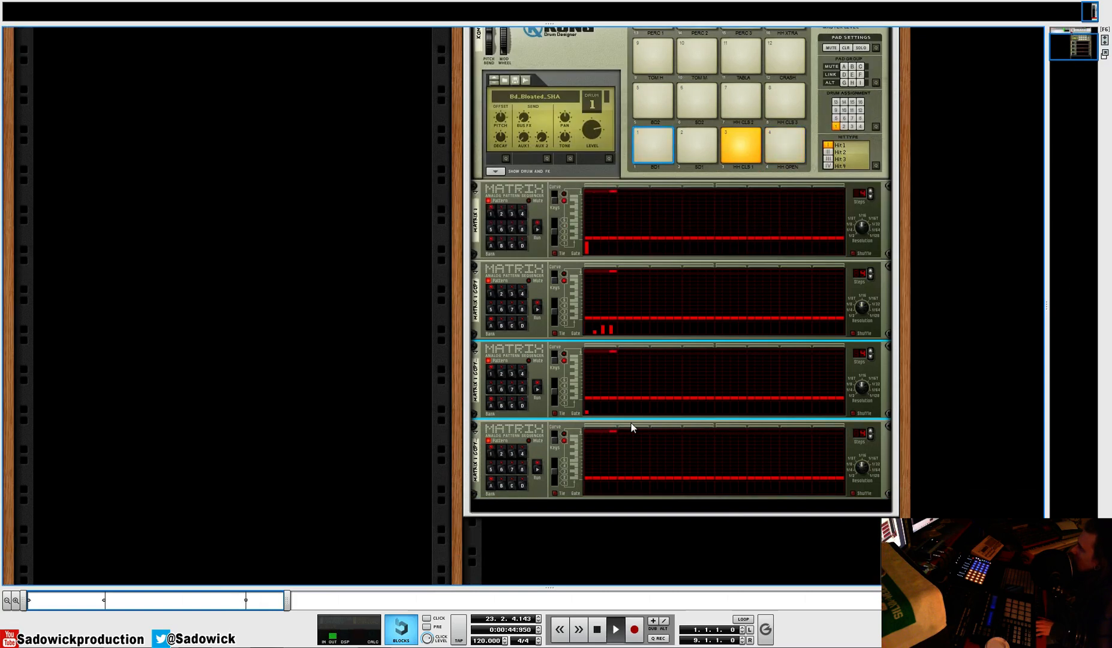
pyautogui.press('space')
# Step: Connect the fourth Matrix's Gate CV to Kong's drum 2 Gate In
pyautogui.press('Tab')
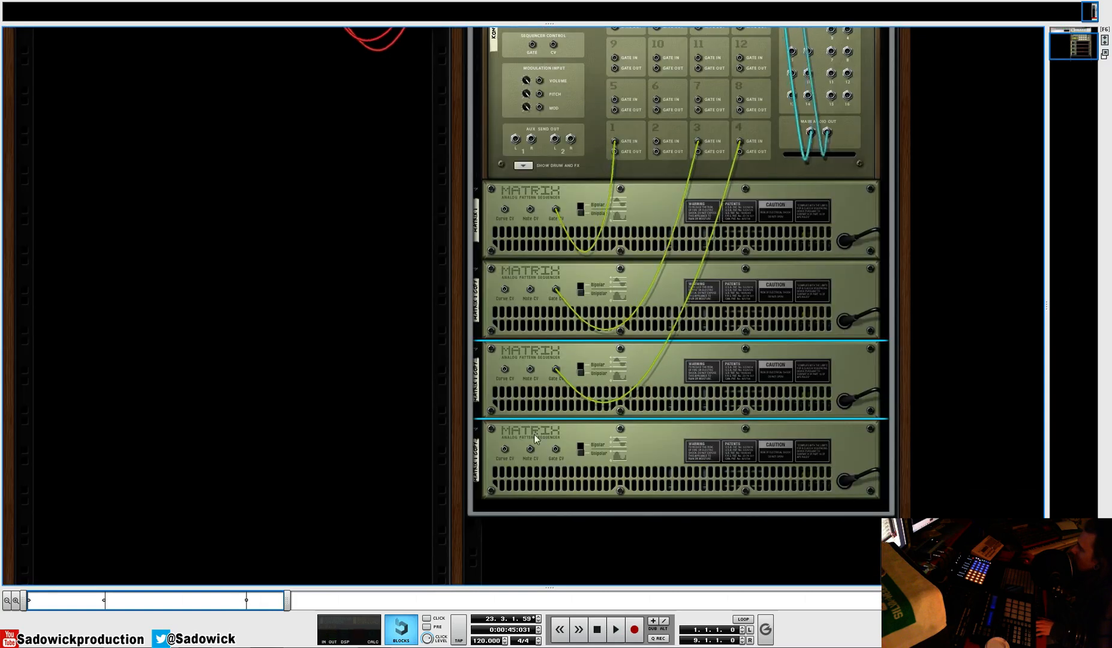
pyautogui.moveTo(557, 448); pyautogui.dragTo(547, 473)
pyautogui.press('Tab')
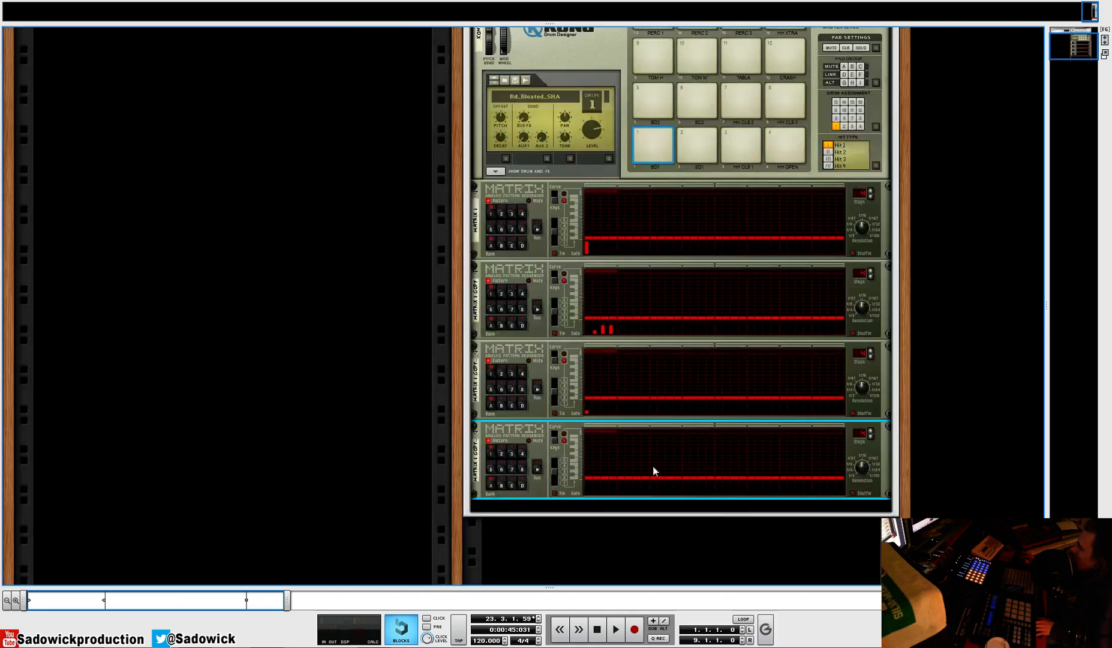
pyautogui.press('Tab')
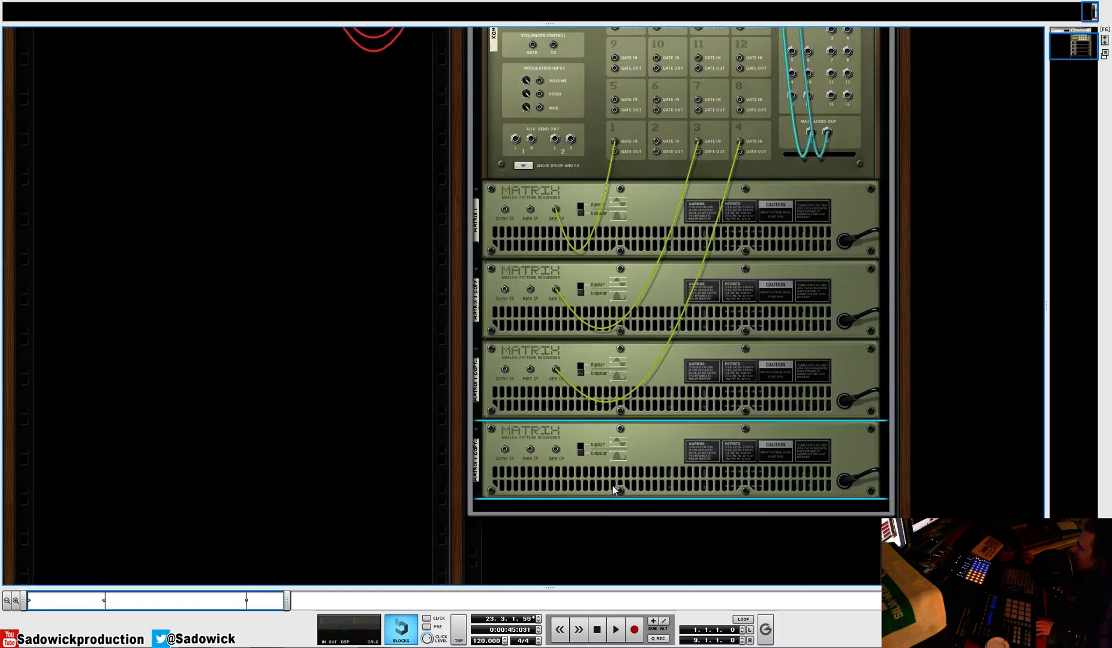
pyautogui.press('space')
pyautogui.moveTo(557, 451); pyautogui.dragTo(656, 142)
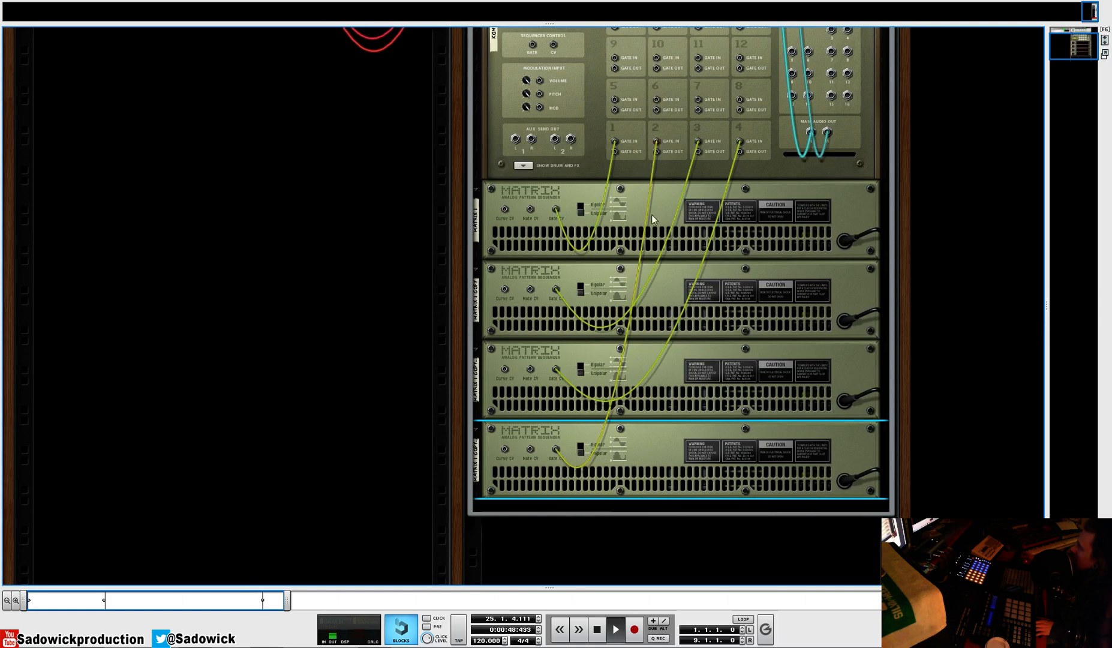
# Step: Extend the fourth Matrix's pattern to 8 steps, enter a gate on step 8, and start playback
pyautogui.press('Tab')
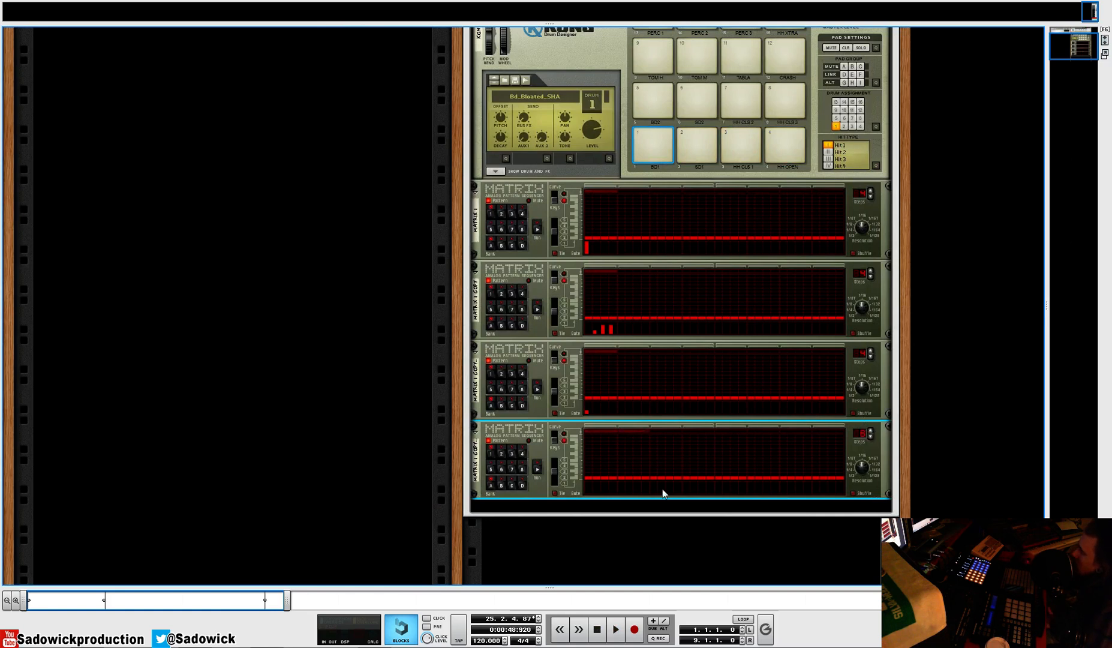
pyautogui.click(646, 484)
pyautogui.press('space')
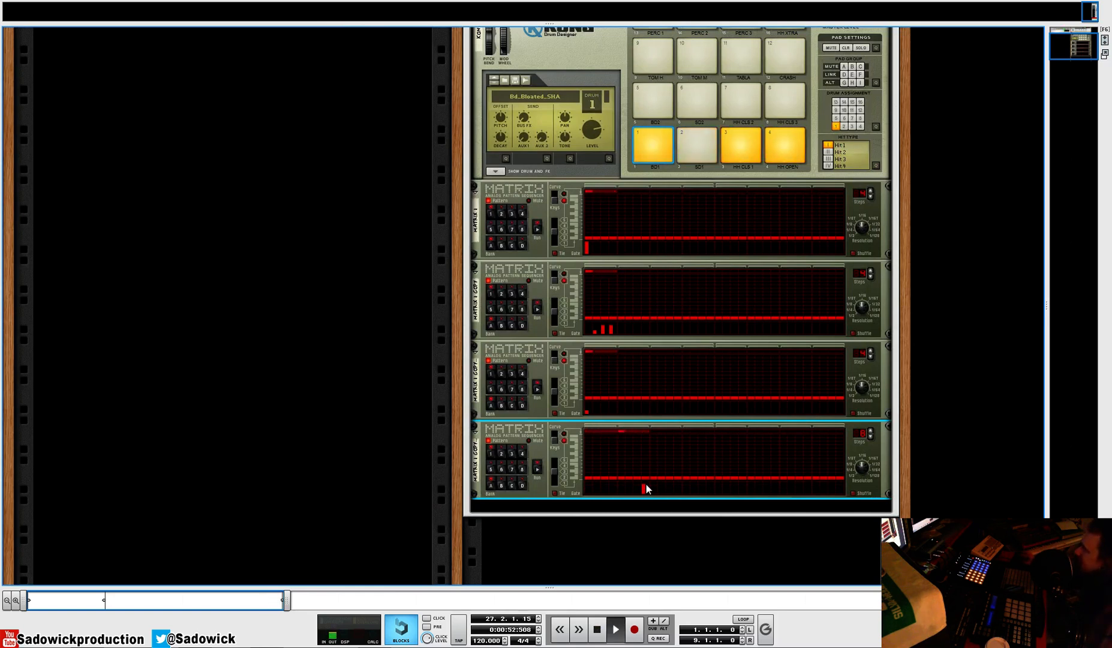
# Step: Watch which Kong pads the four Matrix patterns trigger during playback, and stop playback
pyautogui.scroll(4, 646, 483)
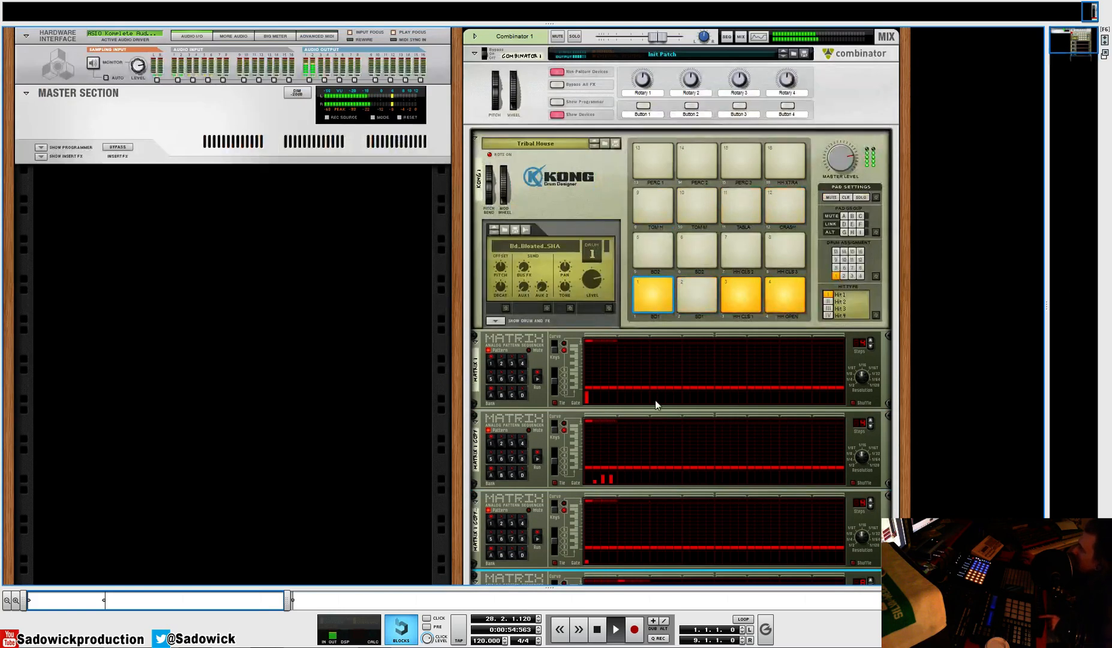
pyautogui.scroll(-4, 655, 401)
pyautogui.press('space')
# Step: Try shuffle on the second Matrix, play the pattern, switch shuffle off again, and stop playback
pyautogui.scroll(1, 626, 389)
pyautogui.click(861, 325)
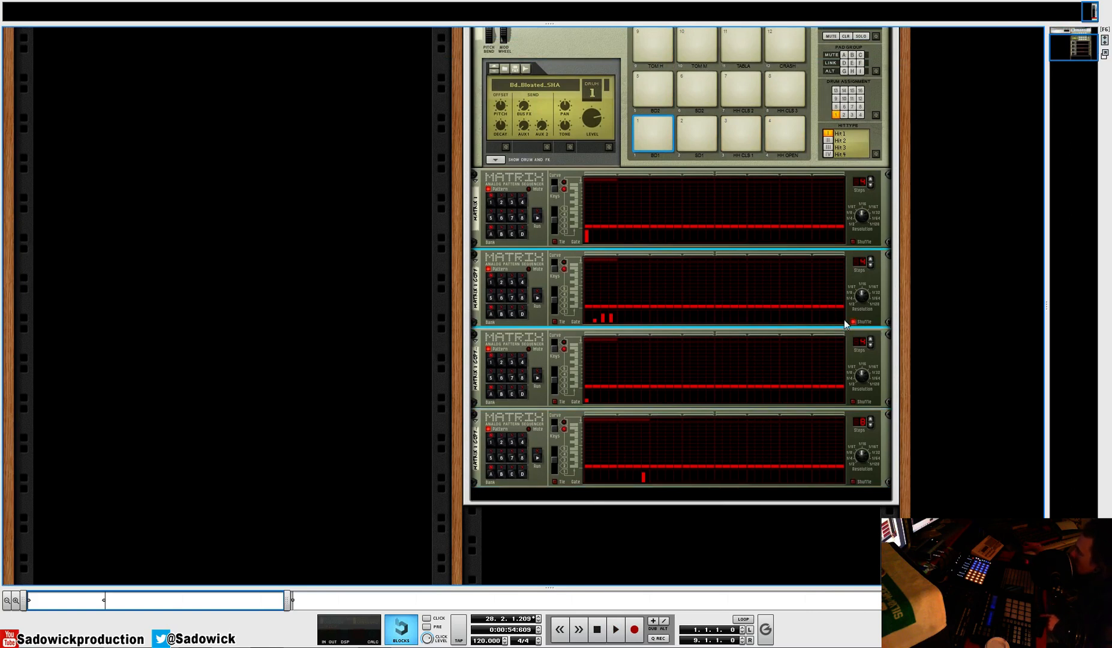
pyautogui.press('space')
pyautogui.click(853, 322)
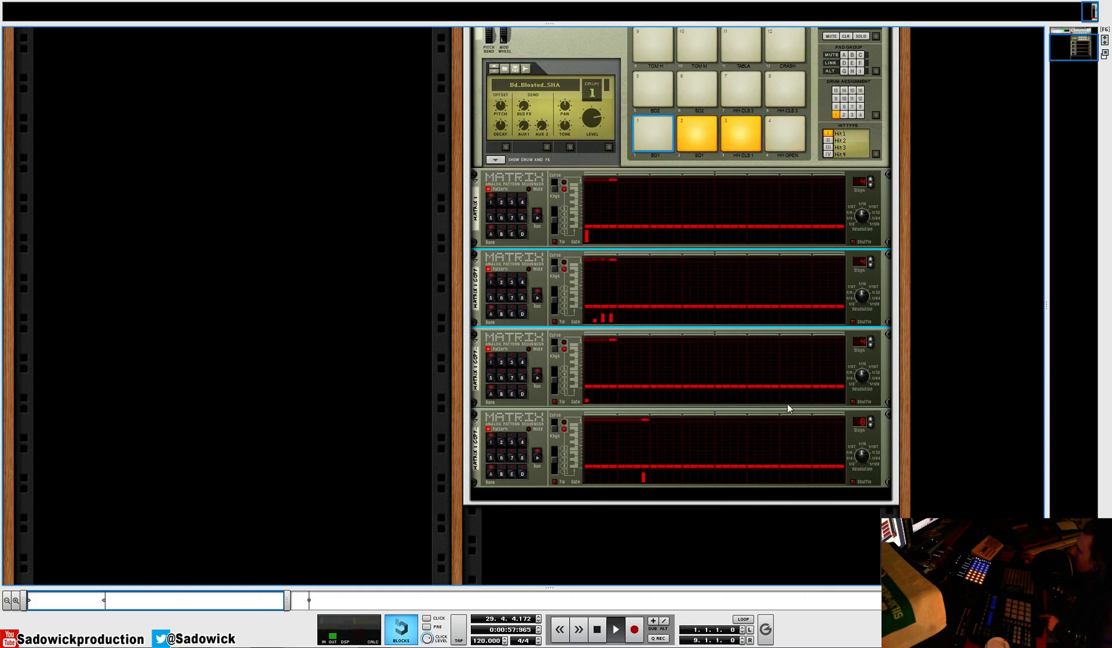
pyautogui.press('space')
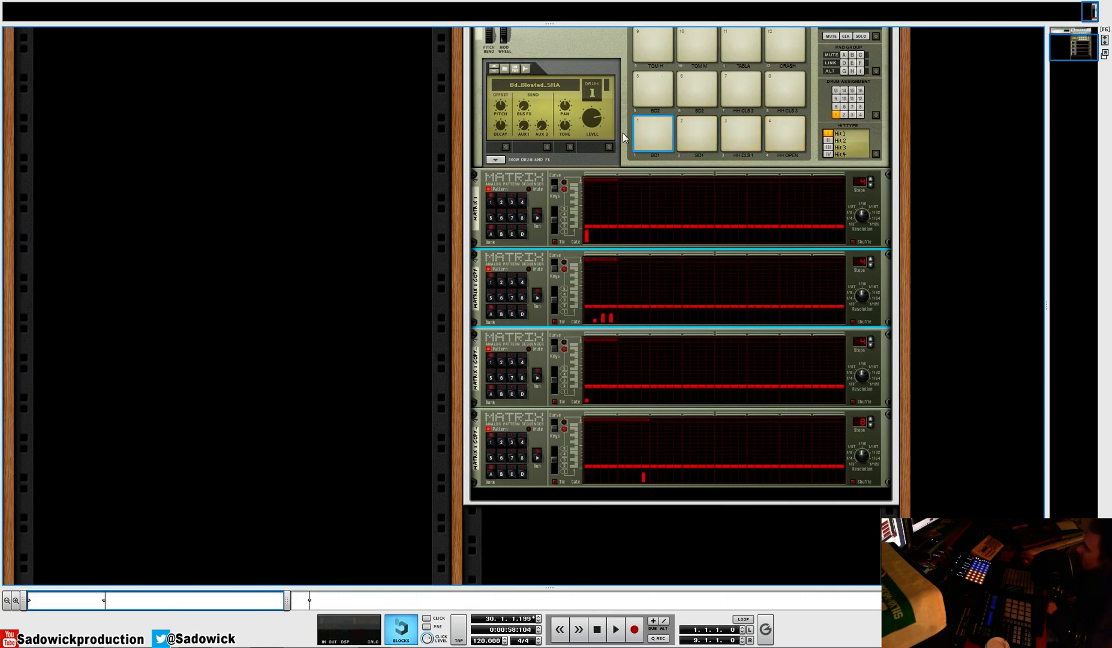
# Step: Select the first Matrix and reveal the song sequencer's track area beneath the rack
pyautogui.click(499, 179)
pyautogui.rightClick(499, 179)
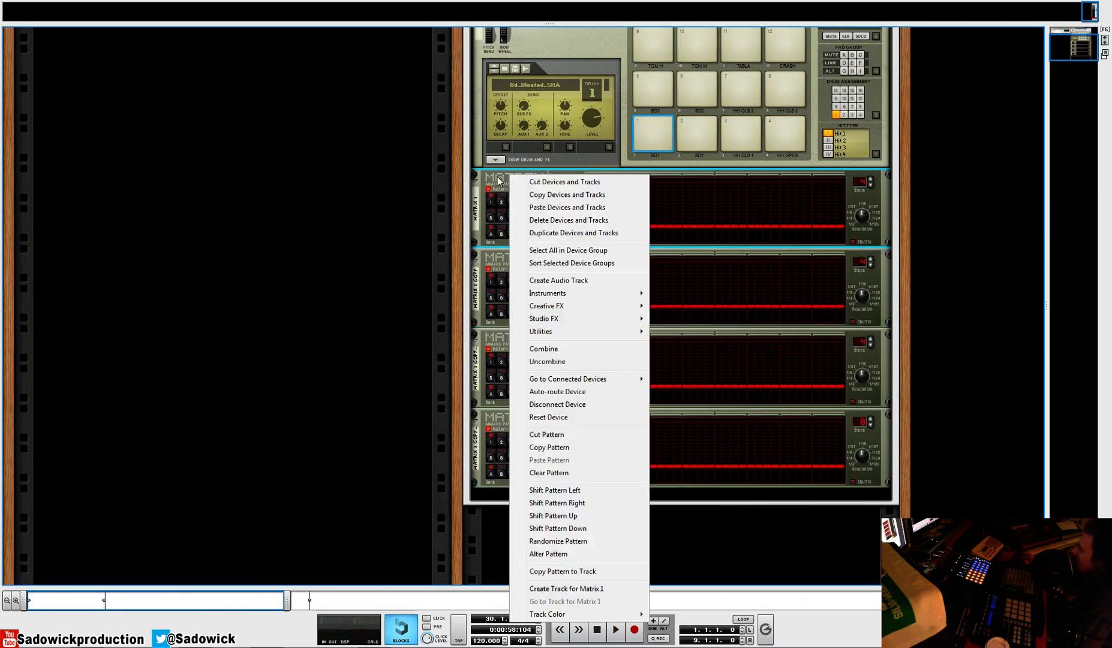
pyautogui.click(499, 181)
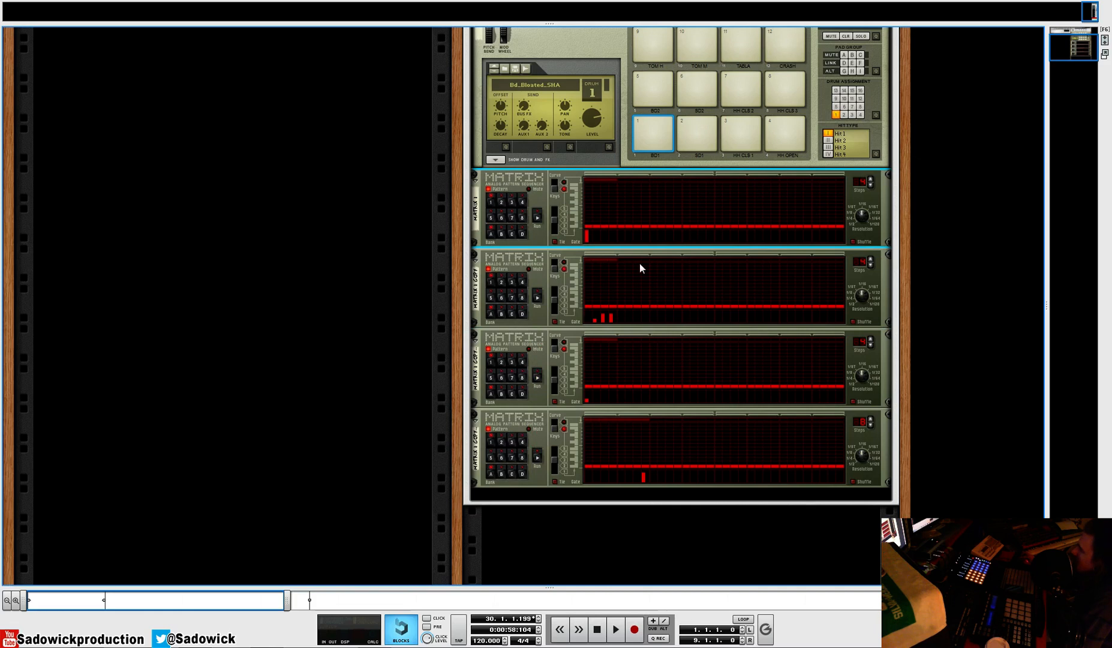
pyautogui.click(569, 599)
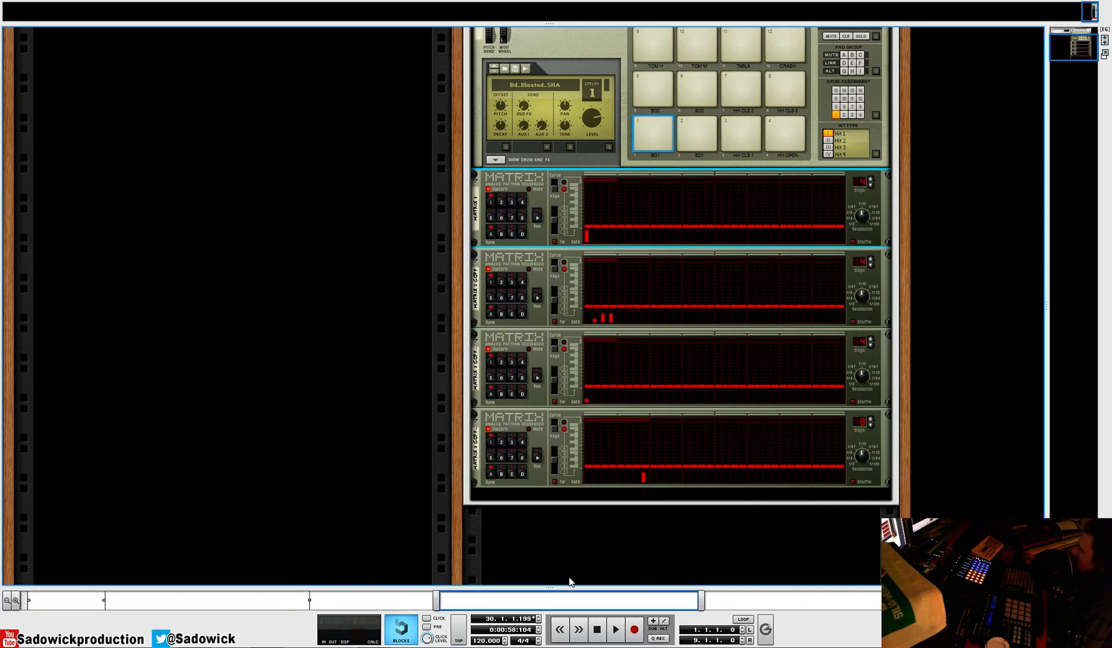
pyautogui.moveTo(551, 587); pyautogui.dragTo(546, 347)
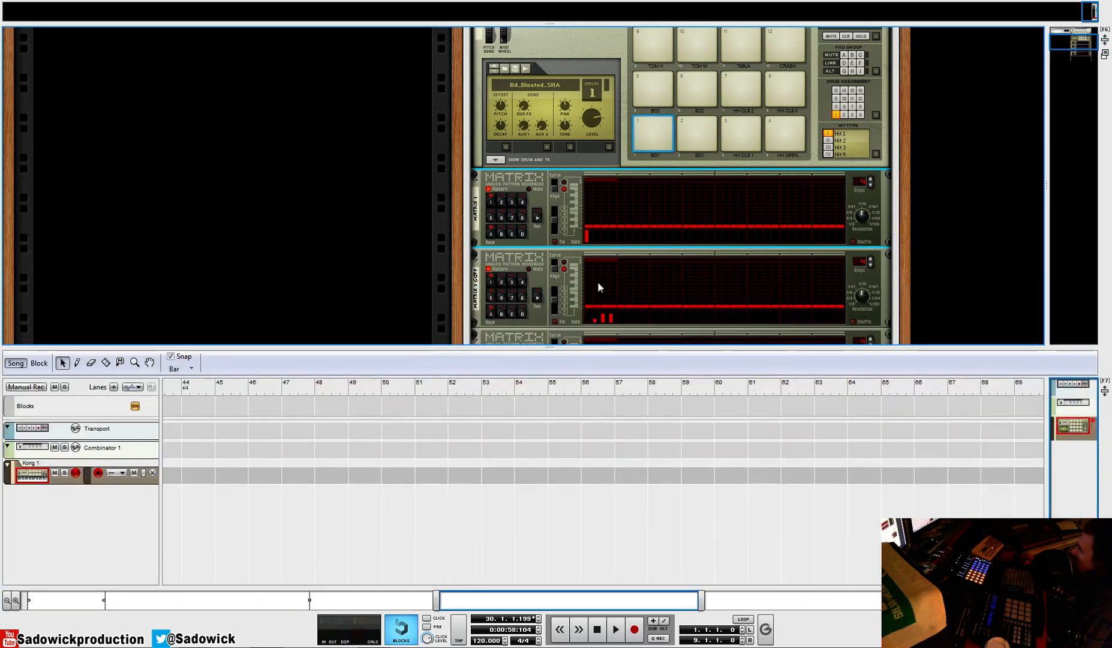
# Step: Copy the first Matrix's pattern to the Kong track between the left and right locators
pyautogui.rightClick(517, 178)
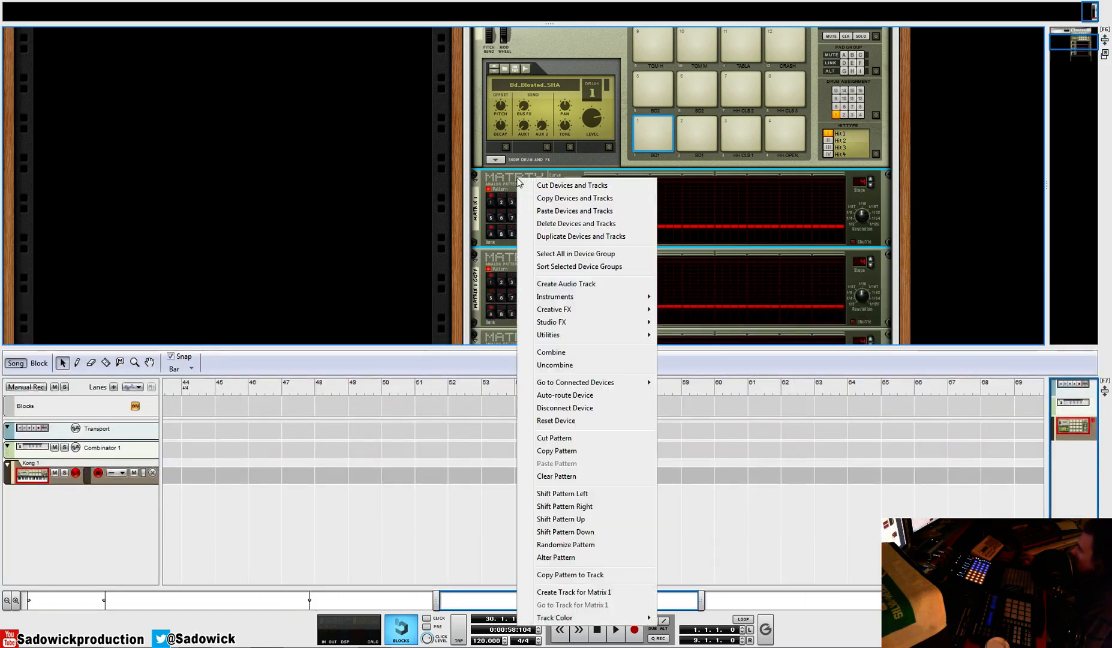
pyautogui.click(607, 575)
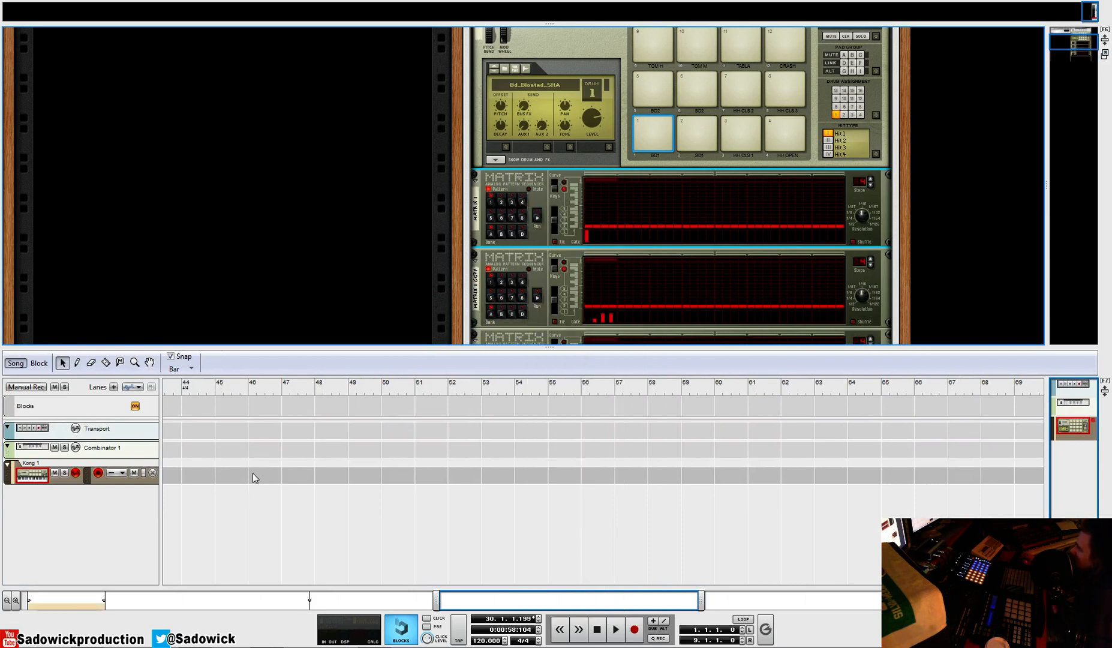
pyautogui.moveTo(553, 601); pyautogui.dragTo(140, 600)
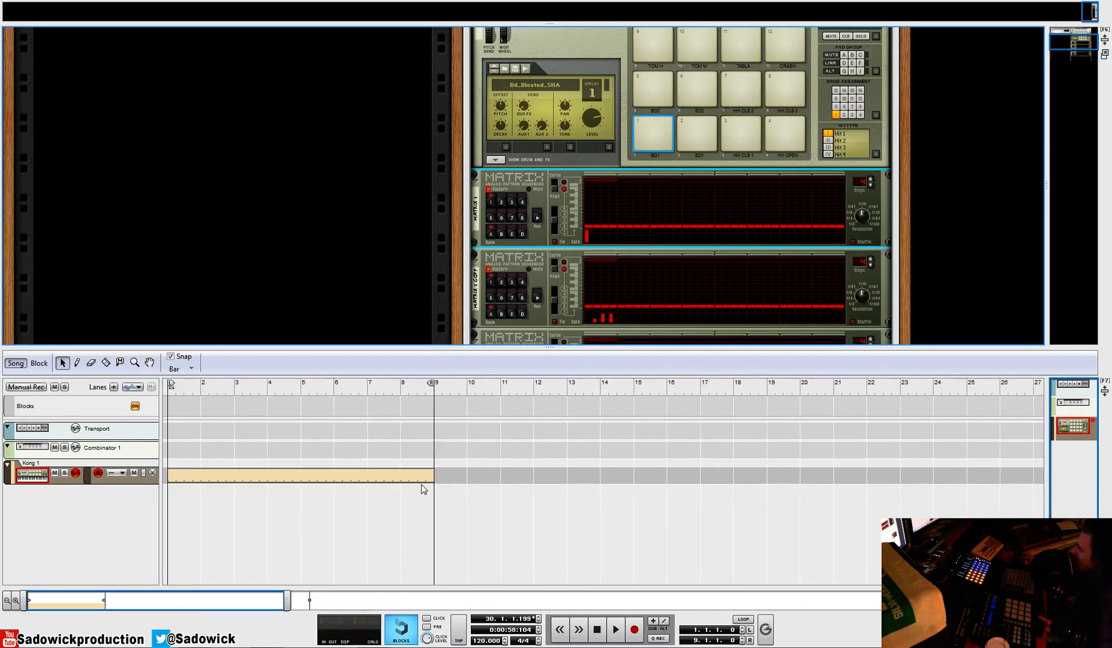
# Step: Copy the second Matrix's pattern to the Kong track
pyautogui.click(520, 259)
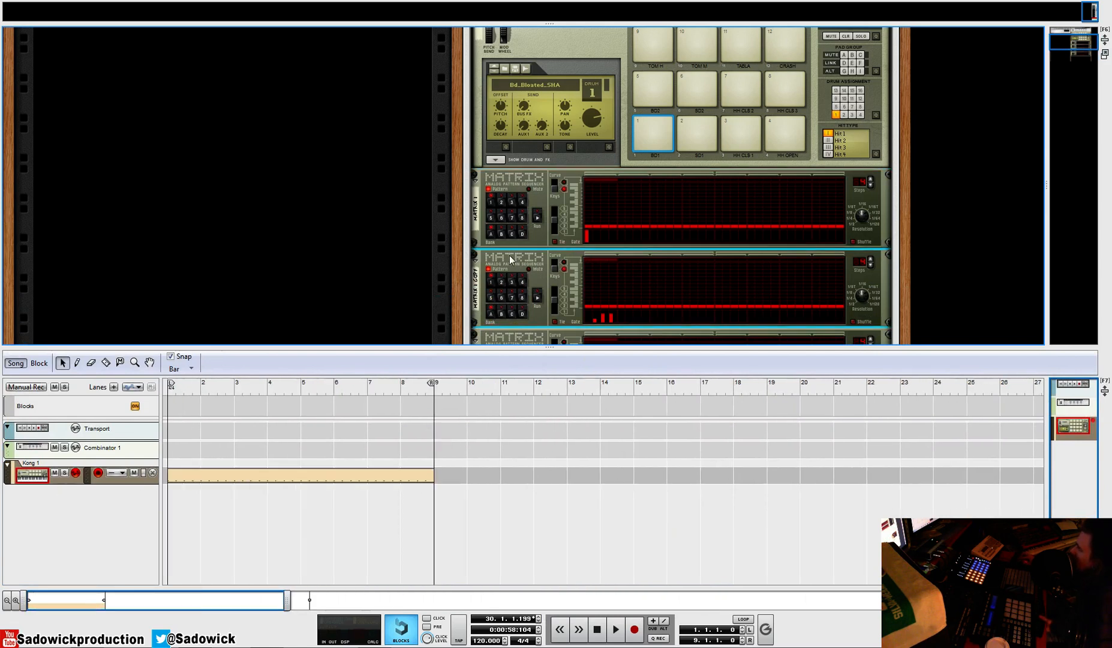
pyautogui.rightClick(512, 259)
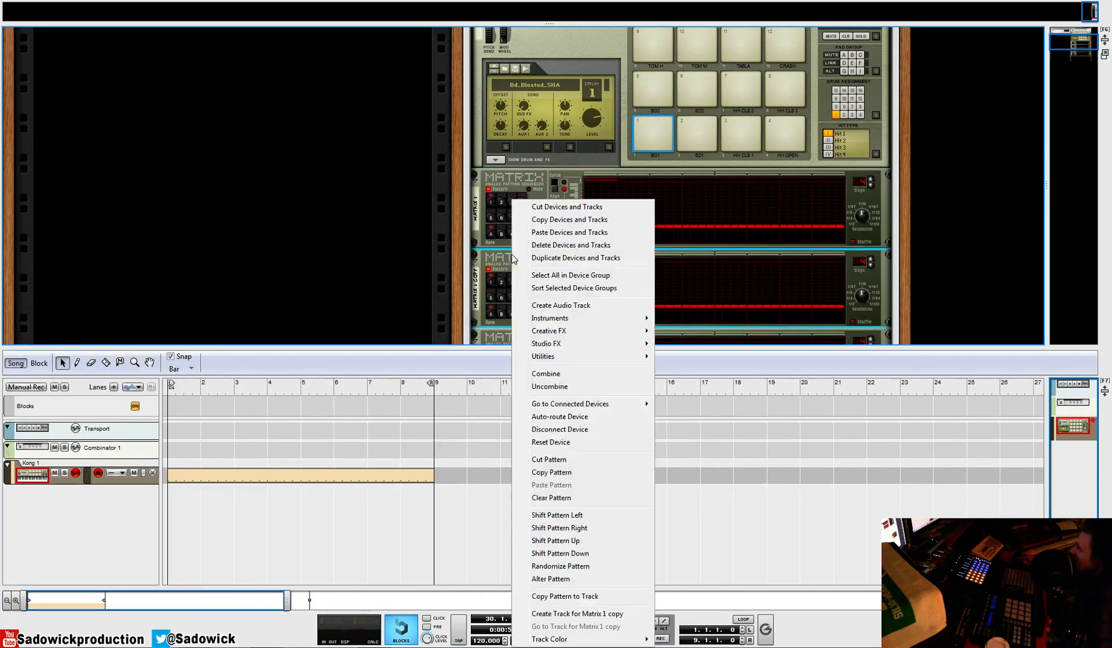
pyautogui.click(607, 597)
# Step: Copy the third Matrix's pattern to the Kong track
pyautogui.scroll(-3, 539, 239)
pyautogui.scroll(-4, 539, 239)
pyautogui.click(514, 174)
pyautogui.rightClick(514, 172)
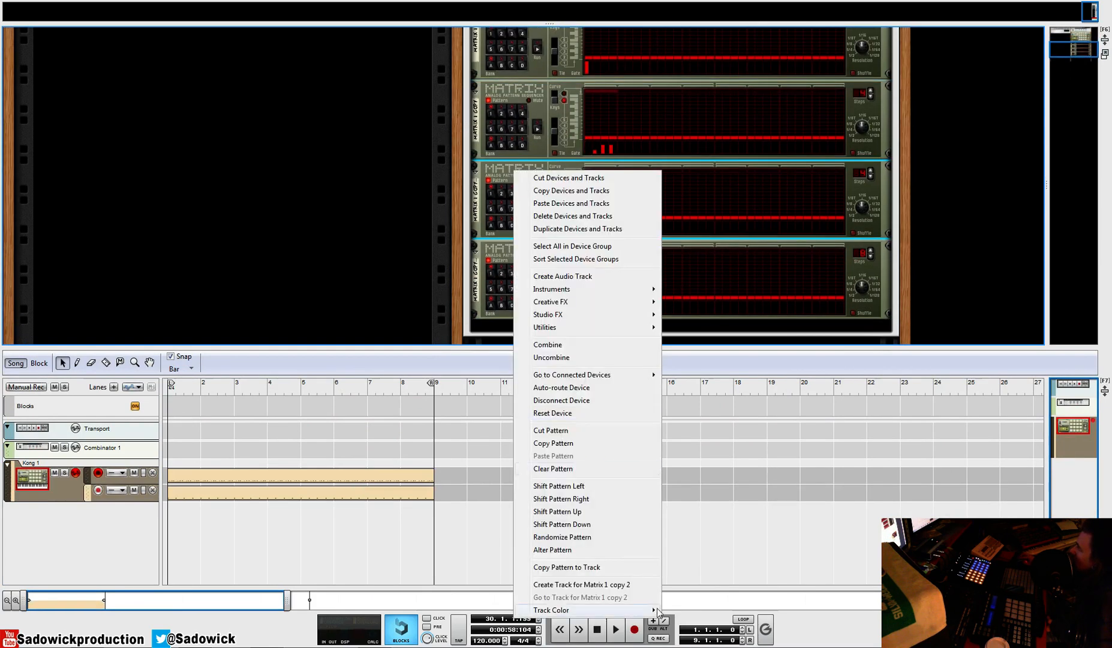
pyautogui.click(595, 567)
# Step: Copy the fourth Matrix's pattern to the Kong track
pyautogui.scroll(-4, 509, 174)
pyautogui.click(509, 171)
pyautogui.rightClick(510, 171)
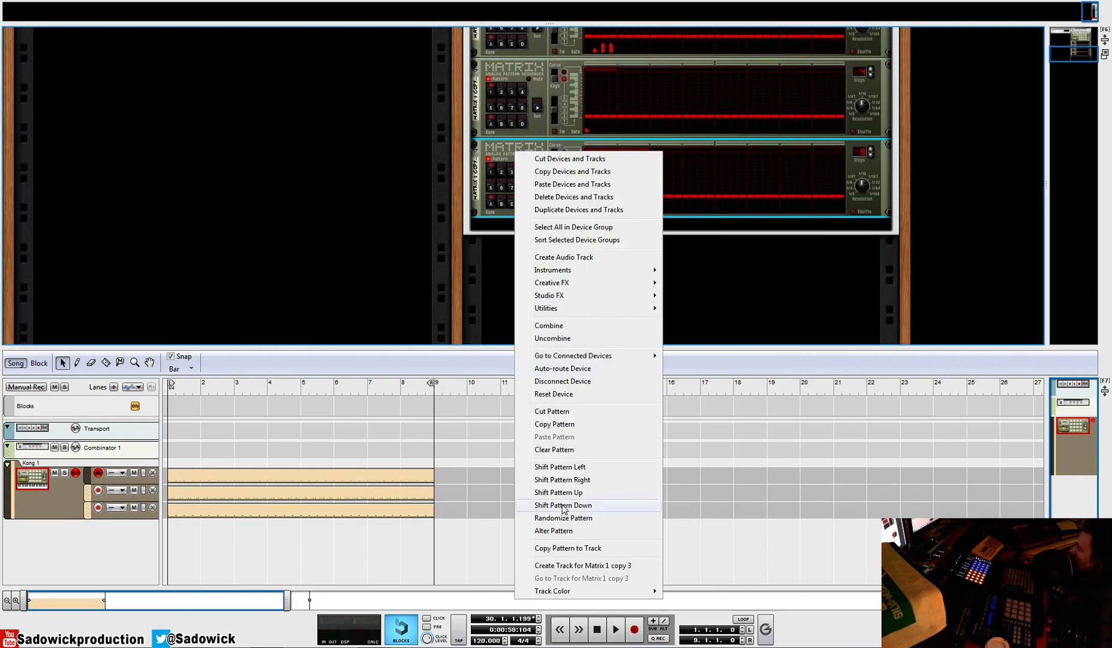
pyautogui.click(579, 548)
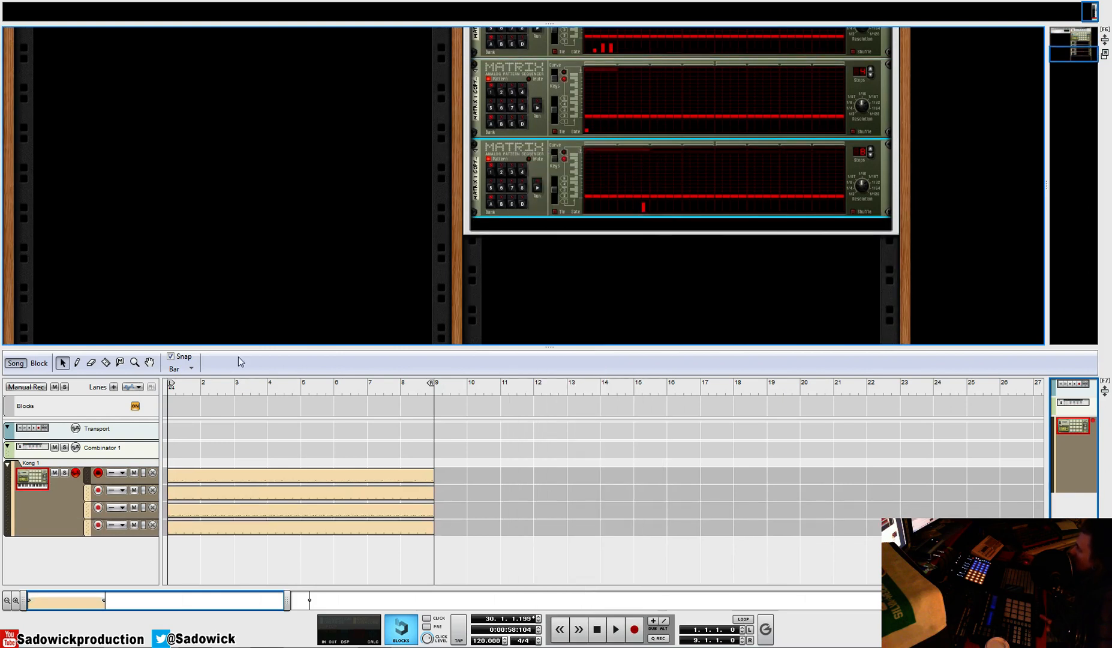
# Step: Move the right locator to the start of bar 2, leaving a one-bar range from bar 1
pyautogui.moveTo(433, 388); pyautogui.dragTo(200, 389)
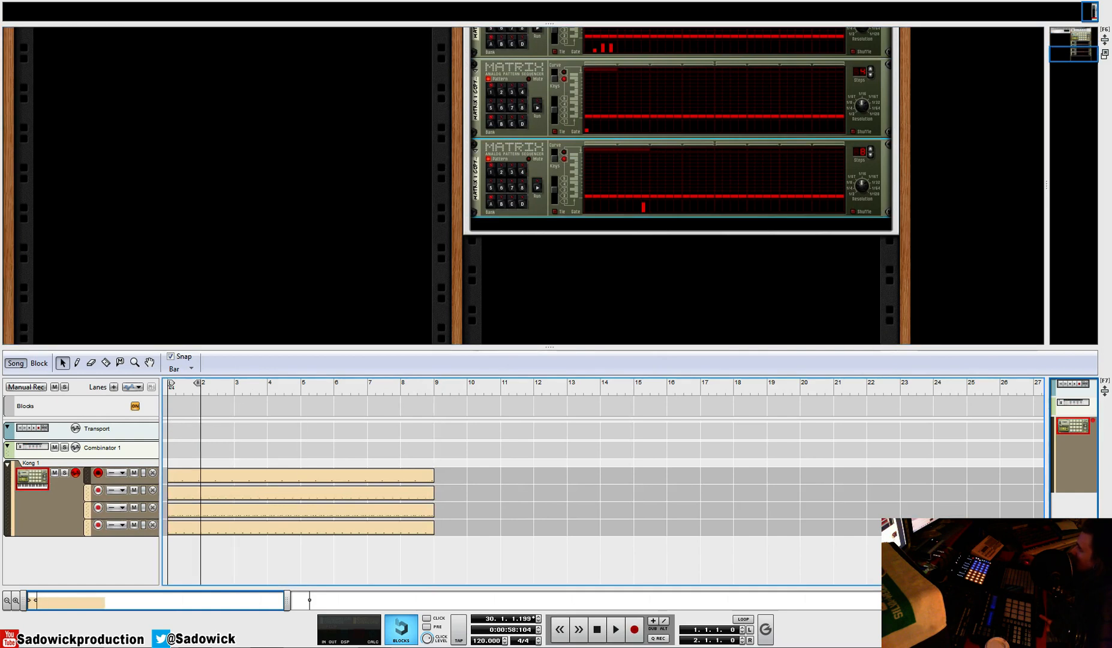
pyautogui.moveTo(289, 600); pyautogui.dragTo(79, 623)
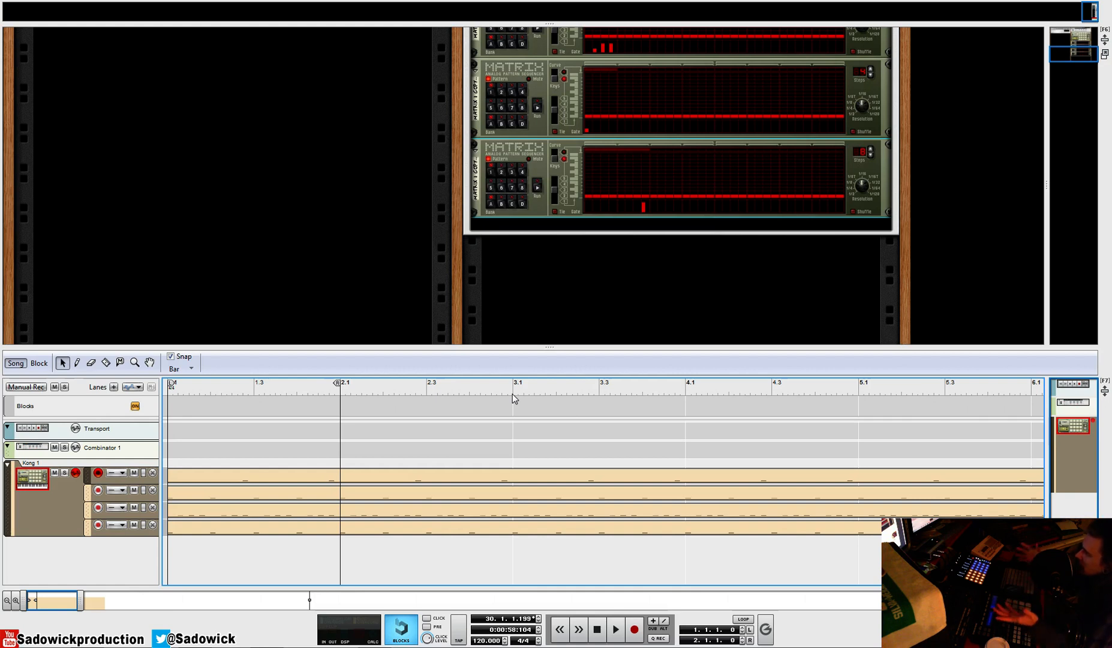
# Step: Compare the four Matrix gate patterns in the rack with the note lanes on the Kong track
pyautogui.scroll(3, 524, 314)
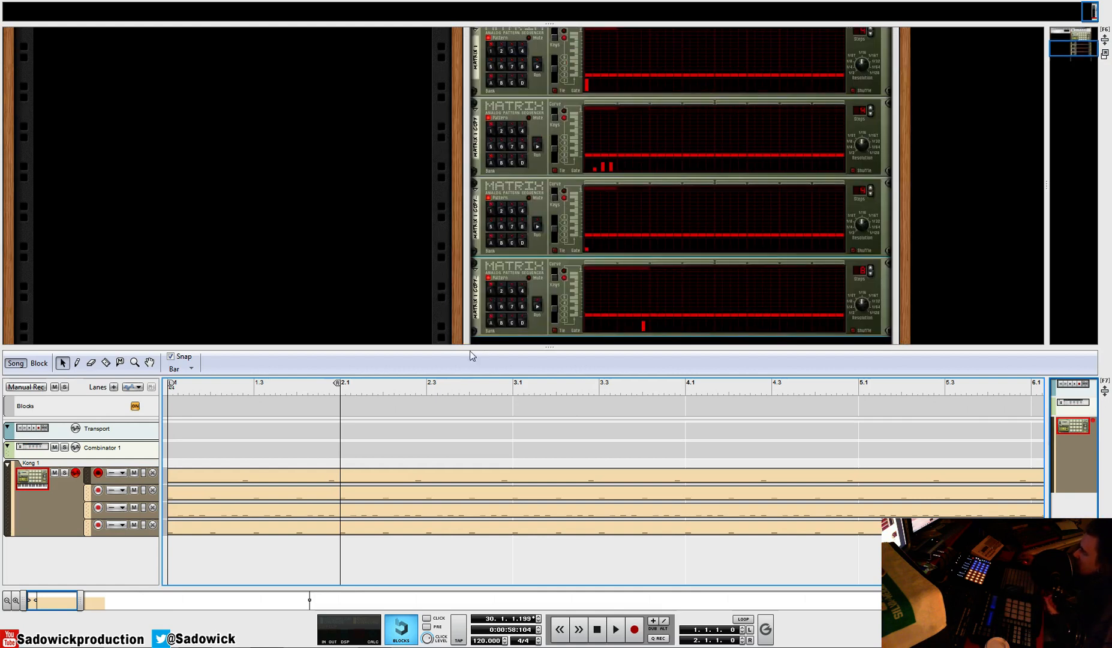
pyautogui.moveTo(473, 346); pyautogui.dragTo(472, 468)
pyautogui.scroll(-3, 561, 311)
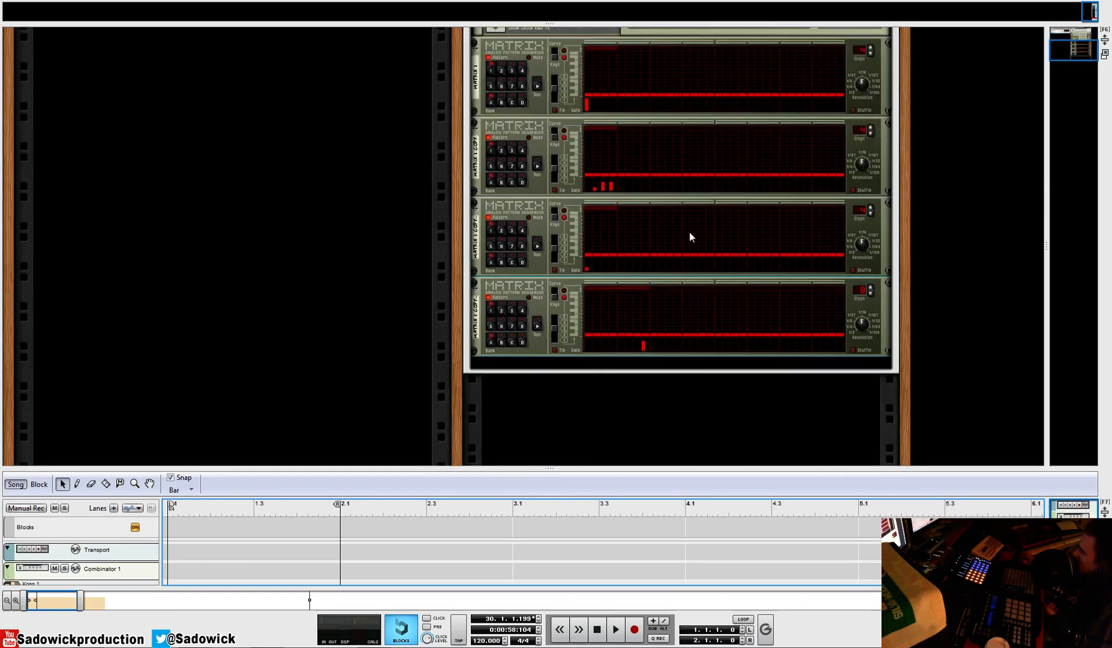
pyautogui.moveTo(295, 473)
pyautogui.mouseDown()
pyautogui.moveTo(268, 231)
pyautogui.moveTo(265, 433)
pyautogui.moveTo(286, 462)
pyautogui.mouseUp()
pyautogui.scroll(2, 477, 345)
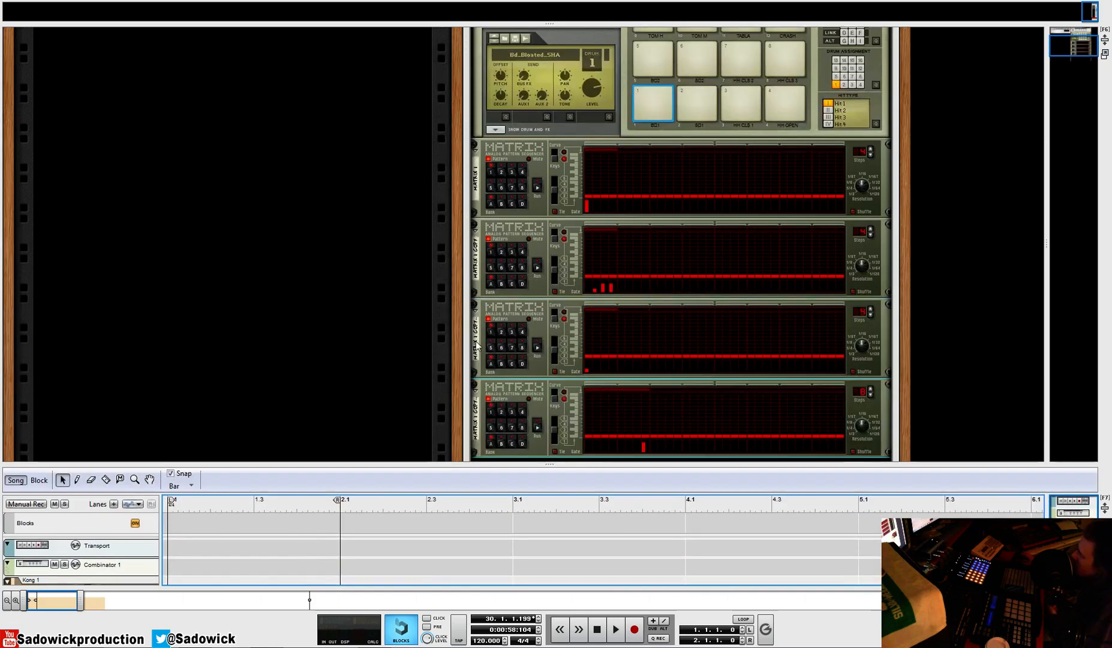
pyautogui.scroll(1, 477, 345)
pyautogui.scroll(-3, 477, 345)
pyautogui.moveTo(402, 464); pyautogui.dragTo(383, 257)
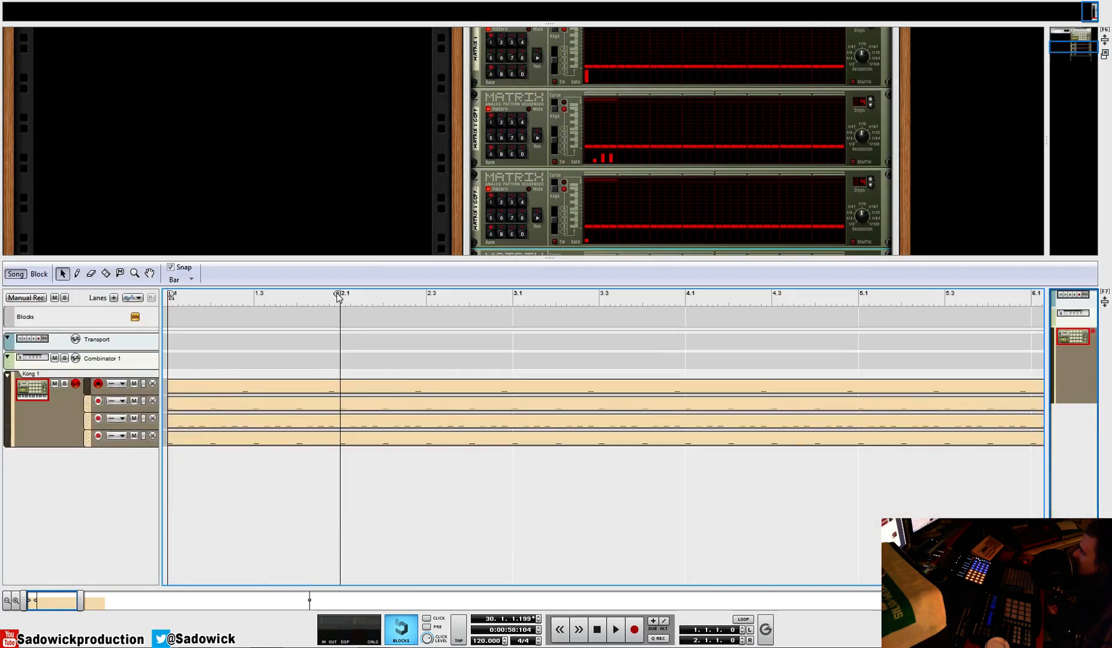
pyautogui.moveTo(497, 259); pyautogui.dragTo(497, 460)
# Step: Examine the cabling on the back of the rack from each Matrix's Gate CV to Kong's drum Gate Ins
pyautogui.scroll(1, 619, 320)
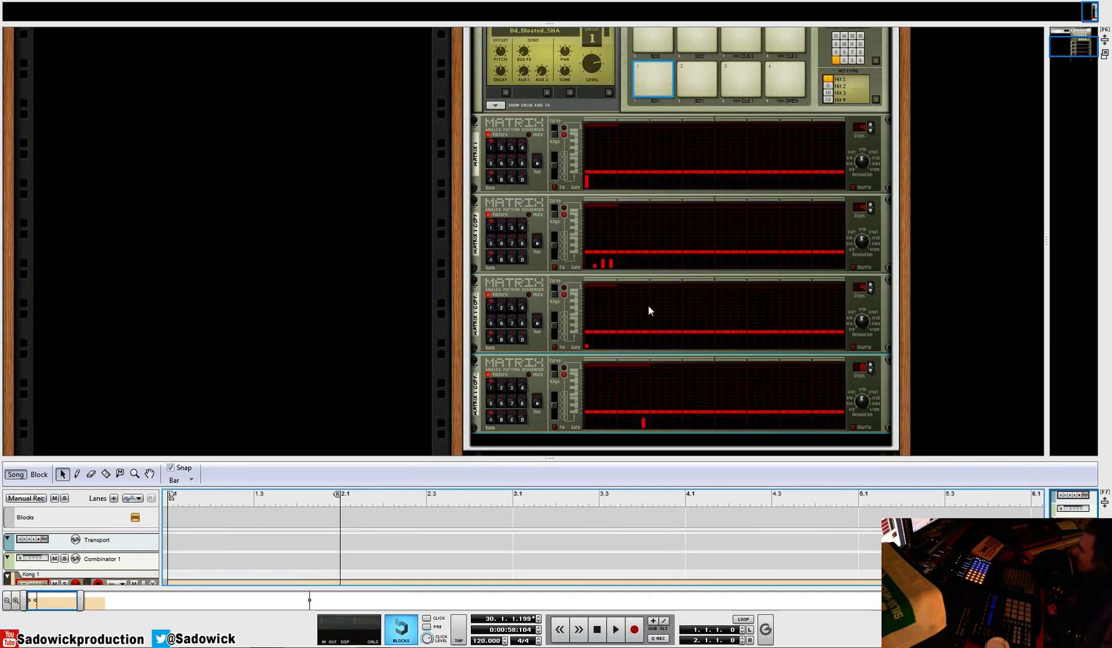
pyautogui.scroll(4, 648, 305)
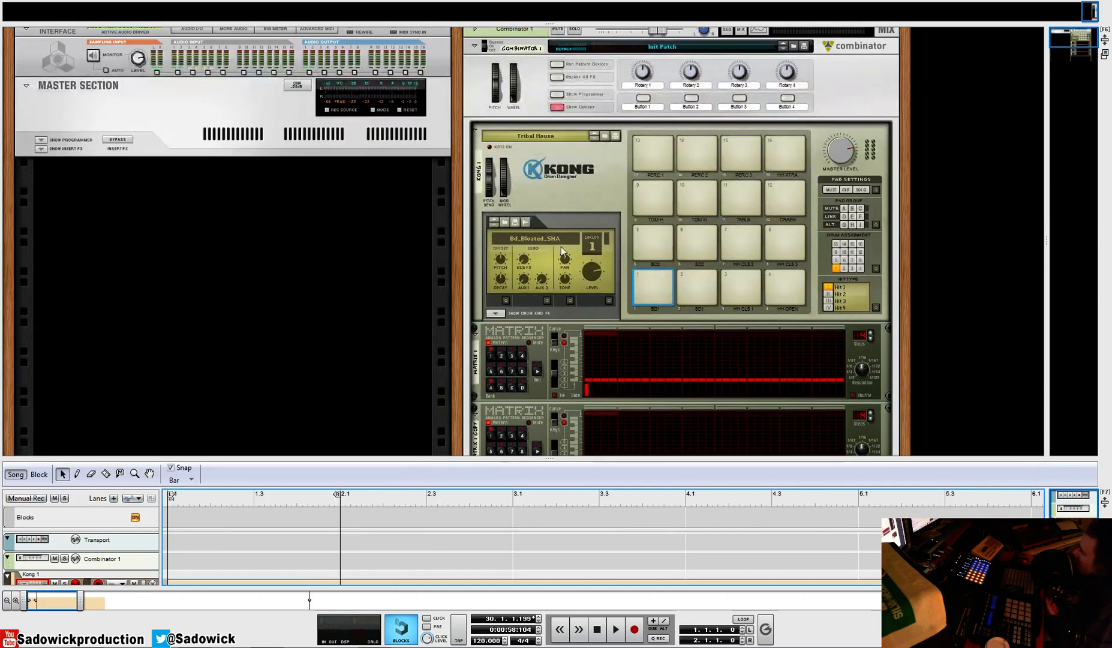
pyautogui.scroll(-2, 617, 258)
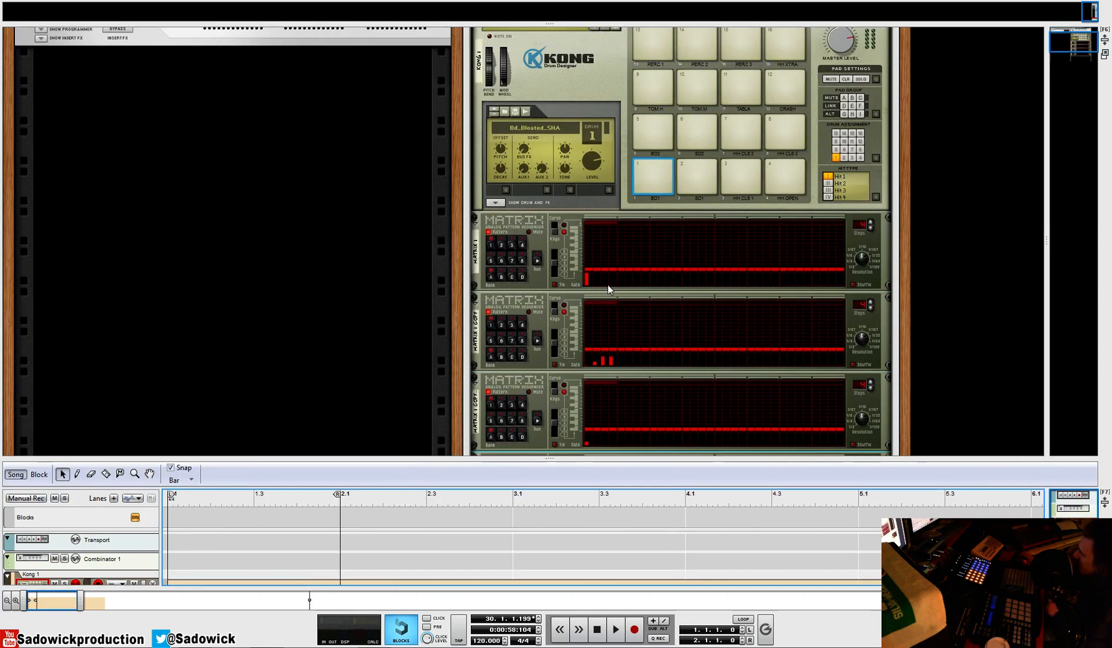
pyautogui.scroll(1, 618, 259)
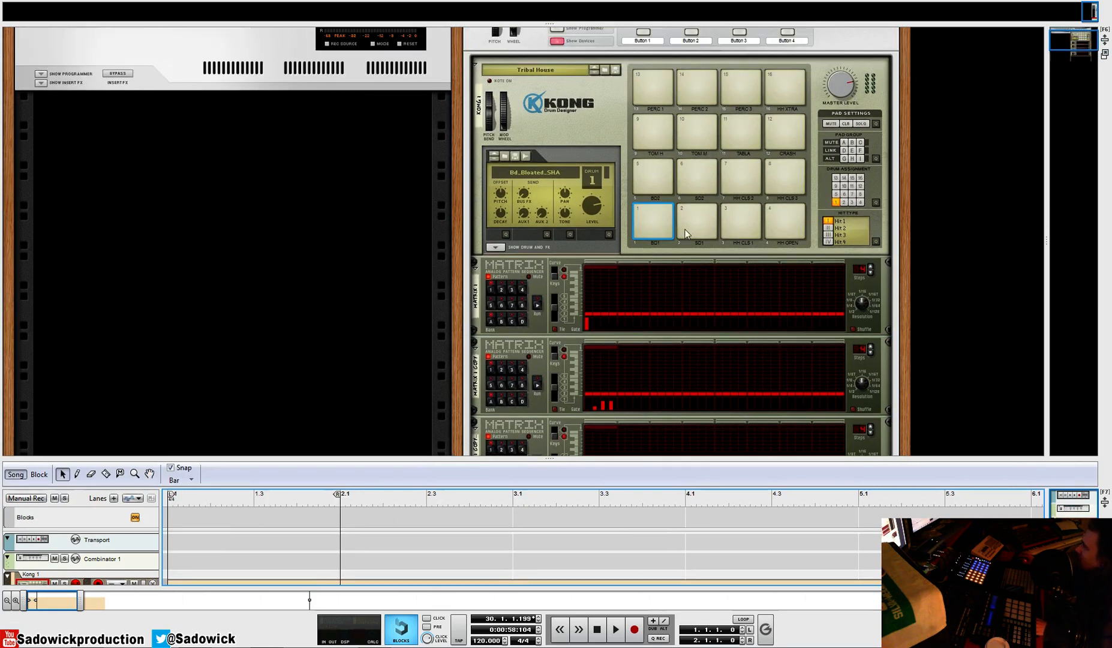
pyautogui.press('Tab')
pyautogui.scroll(-1, 630, 322)
pyautogui.scroll(-2, 659, 288)
pyautogui.scroll(2, 623, 269)
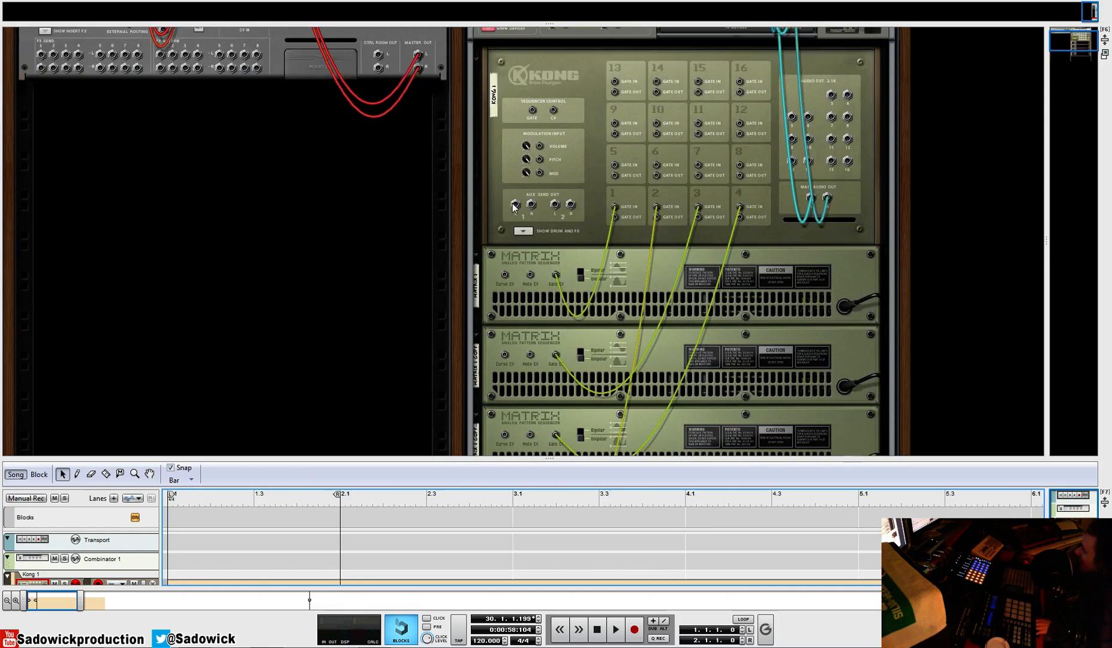
pyautogui.scroll(-5, 650, 256)
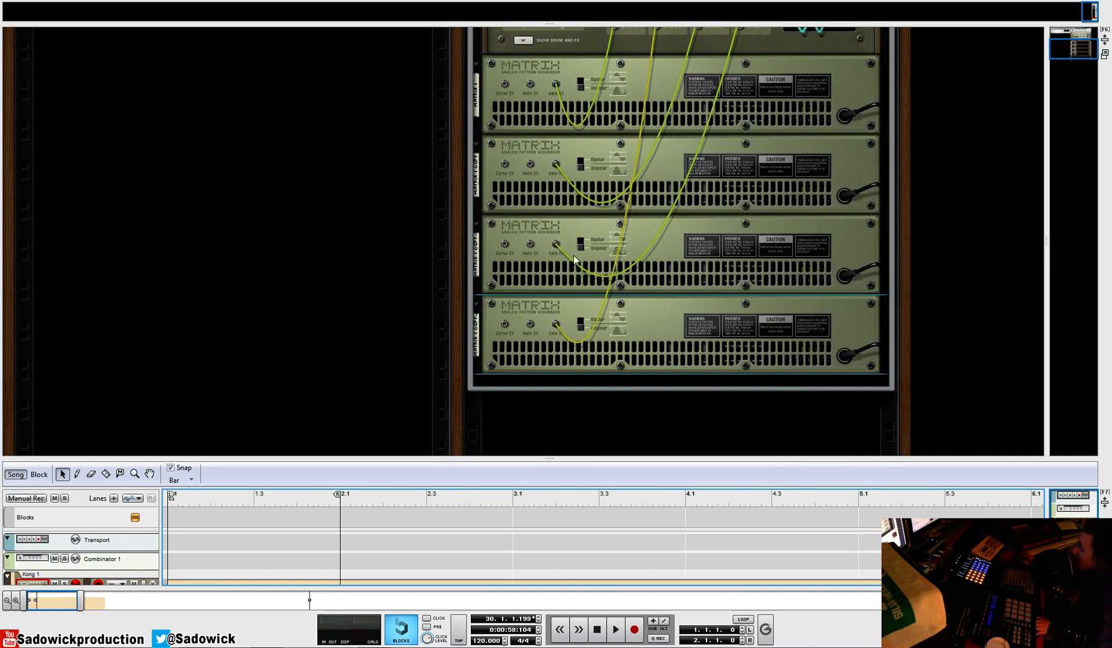
pyautogui.press('Tab')
# Step: Fold all four Matrix devices under Kong and bring the Kong note lanes into view in the sequencer
pyautogui.scroll(7, 577, 252)
pyautogui.scroll(-4, 577, 252)
pyautogui.click(474, 232)
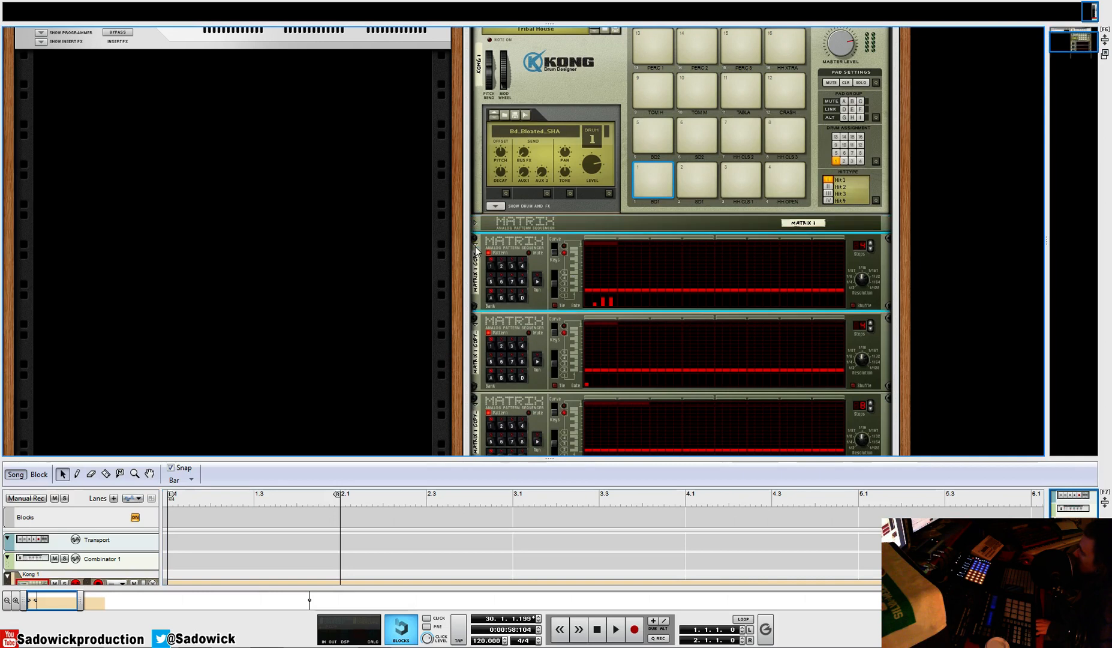
pyautogui.click(476, 243)
pyautogui.click(476, 258)
pyautogui.click(476, 274)
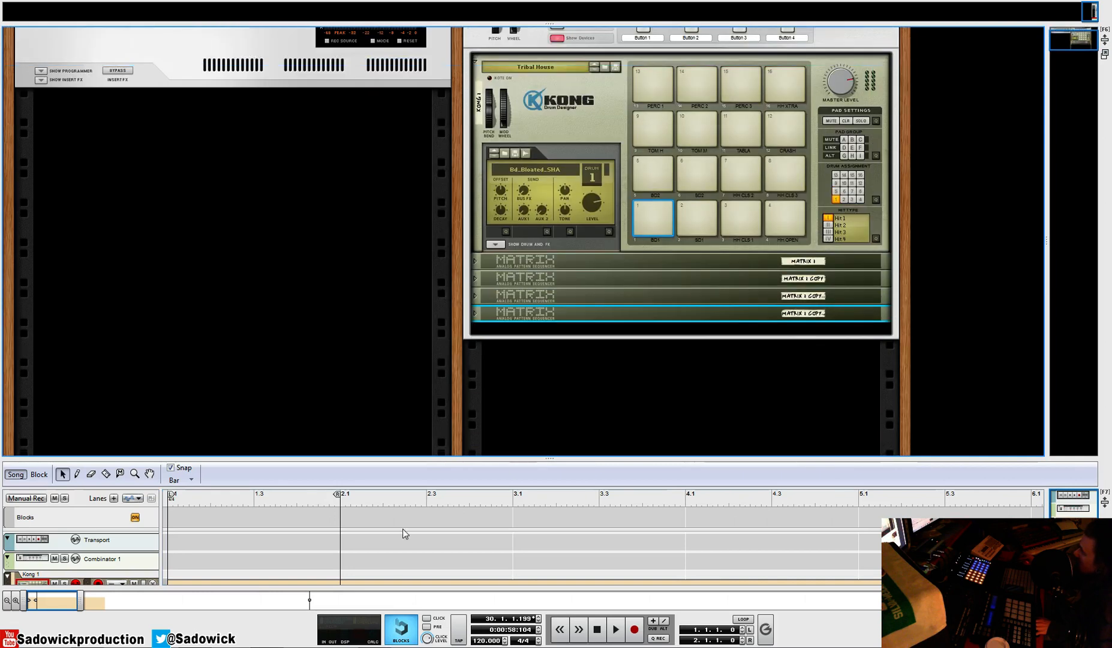
pyautogui.scroll(-3, 403, 529)
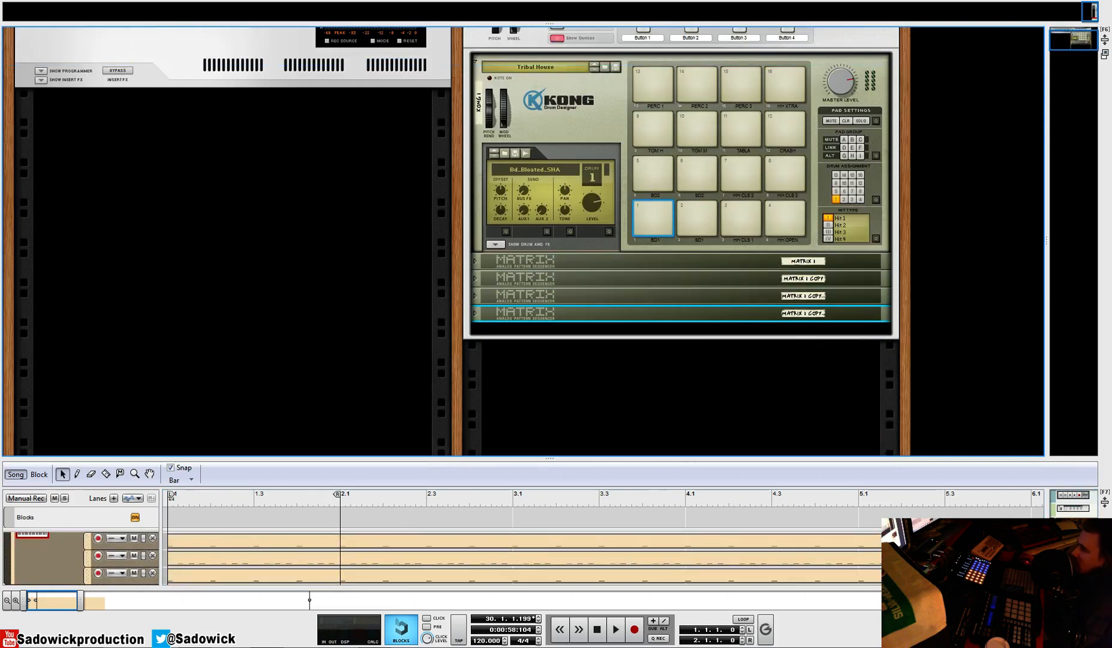